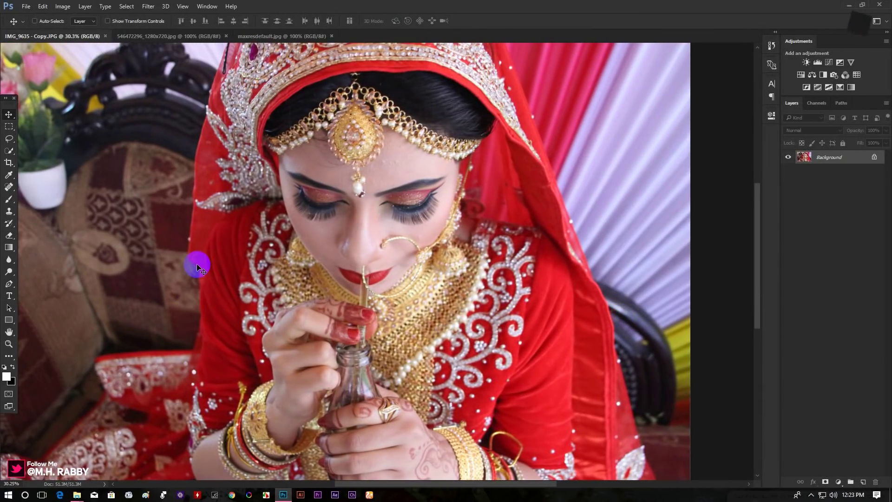
{"action": "scroll", "coordinate": [300, 246], "scroll_direction": "up", "scroll_amount": 3}
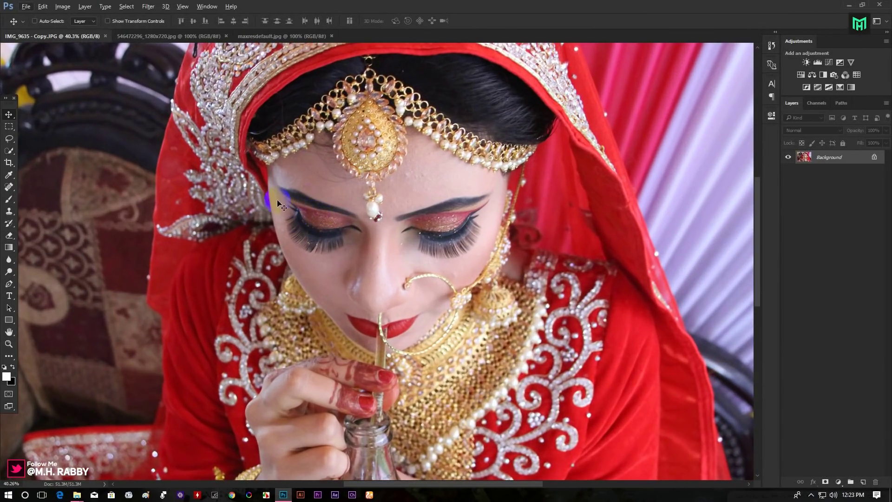
Zoom to about 71% and pan onto the bride's forehead, eyes and nose.
{"action": "scroll", "coordinate": [298, 259], "scroll_direction": "down", "scroll_amount": 1}
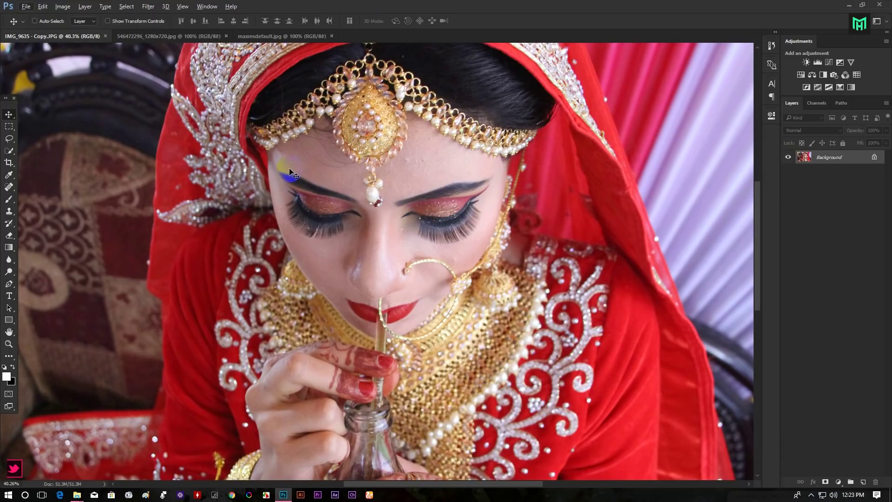
{"action": "scroll", "coordinate": [280, 158], "scroll_direction": "up", "scroll_amount": 1}
{"action": "scroll", "coordinate": [388, 179], "scroll_direction": "up", "scroll_amount": 4}
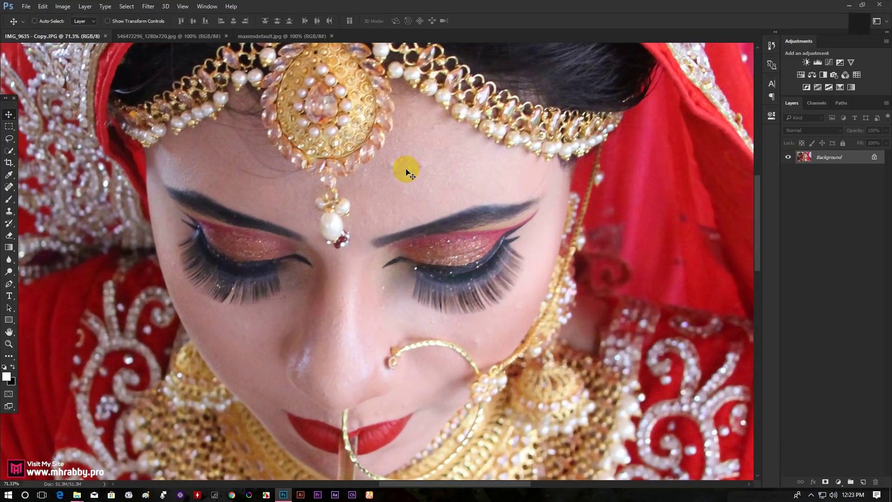
{"action": "left_click_drag", "start_coordinate": [400, 303], "coordinate": [460, 262]}
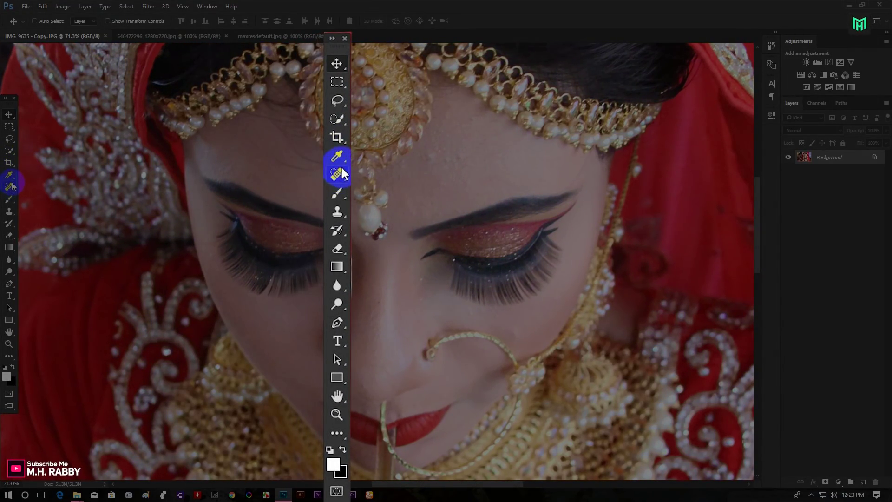
With the Spot Healing Brush, heal the forehead blemishes and the stray hair by the right brow.
{"action": "right_click", "coordinate": [11, 186]}
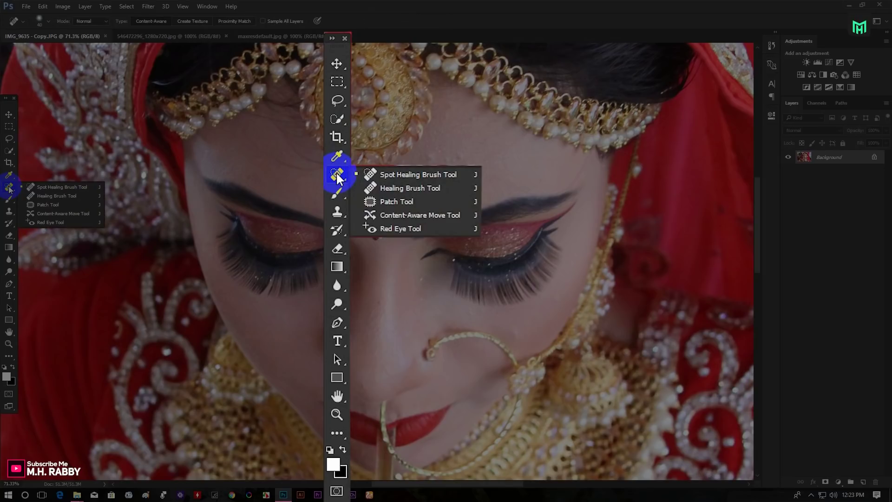
{"action": "left_click", "coordinate": [56, 187]}
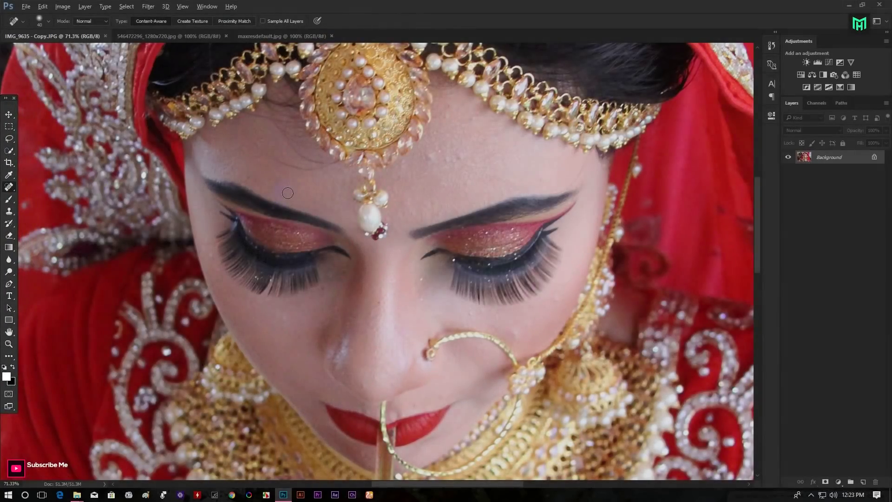
{"action": "scroll", "coordinate": [270, 194], "scroll_direction": "up", "scroll_amount": 6}
{"action": "left_click", "coordinate": [232, 173]}
{"action": "left_click_drag", "start_coordinate": [572, 132], "coordinate": [416, 163]}
{"action": "left_click", "coordinate": [416, 163]}
{"action": "left_click", "coordinate": [451, 169]}
{"action": "left_click", "coordinate": [391, 249]}
{"action": "left_click_drag", "start_coordinate": [532, 208], "coordinate": [437, 237]}
Paint out the blemishes on the left side of the forehead.
{"action": "left_click_drag", "start_coordinate": [532, 254], "coordinate": [584, 211]}
{"action": "left_click_drag", "start_coordinate": [393, 134], "coordinate": [432, 171]}
{"action": "left_click_drag", "start_coordinate": [355, 194], "coordinate": [580, 152]}
{"action": "left_click_drag", "start_coordinate": [241, 149], "coordinate": [298, 188]}
{"action": "left_click_drag", "start_coordinate": [220, 209], "coordinate": [265, 193]}
Heal the remaining spots on the cheek and forehead, checking the nose and lips.
{"action": "left_click_drag", "start_coordinate": [227, 332], "coordinate": [205, 112]}
{"action": "mouse_move", "coordinate": [384, 183]}
{"action": "left_mouse_down"}
{"action": "mouse_move", "coordinate": [302, 130]}
{"action": "mouse_move", "coordinate": [187, 156]}
{"action": "left_mouse_up"}
{"action": "left_click_drag", "start_coordinate": [562, 251], "coordinate": [391, 203]}
{"action": "left_click", "coordinate": [464, 137]}
{"action": "left_click_drag", "start_coordinate": [326, 121], "coordinate": [341, 406]}
{"action": "left_click", "coordinate": [195, 183]}
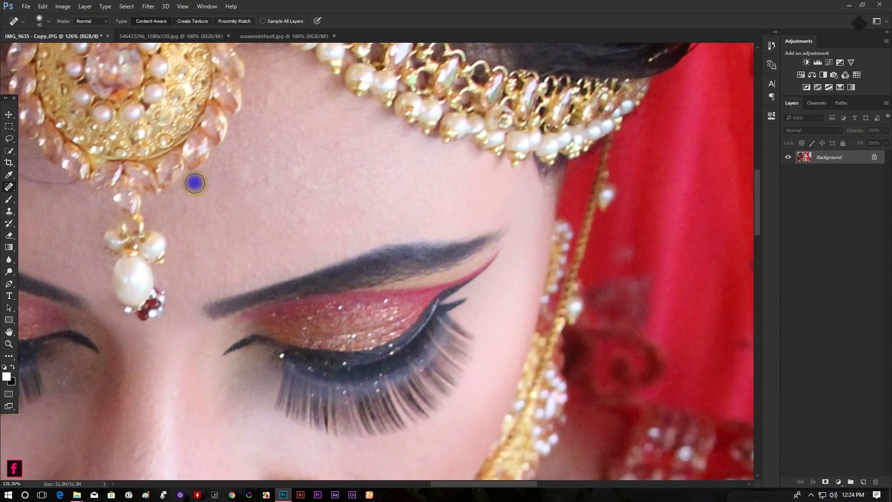
{"action": "left_click_drag", "start_coordinate": [201, 432], "coordinate": [378, 83]}
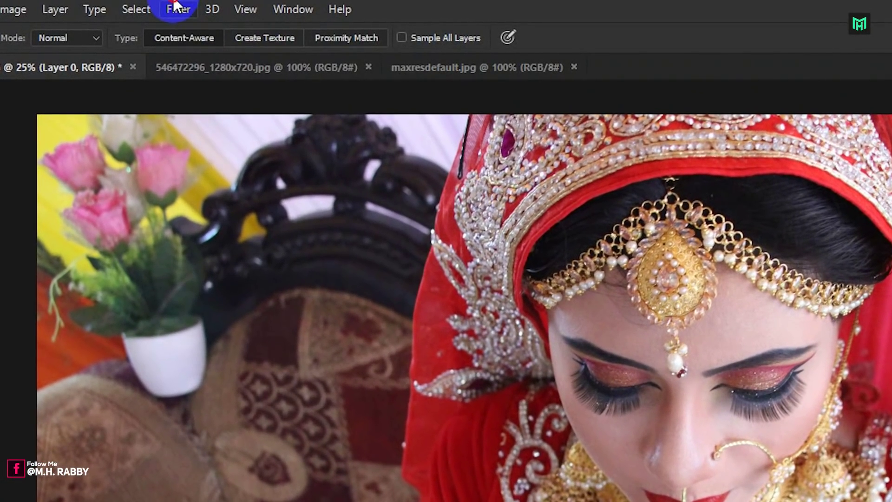
Launch Nik Color Efex Pro 4 on the portrait and zoom the preview onto the bride's face.
{"action": "left_click", "coordinate": [176, 7]}
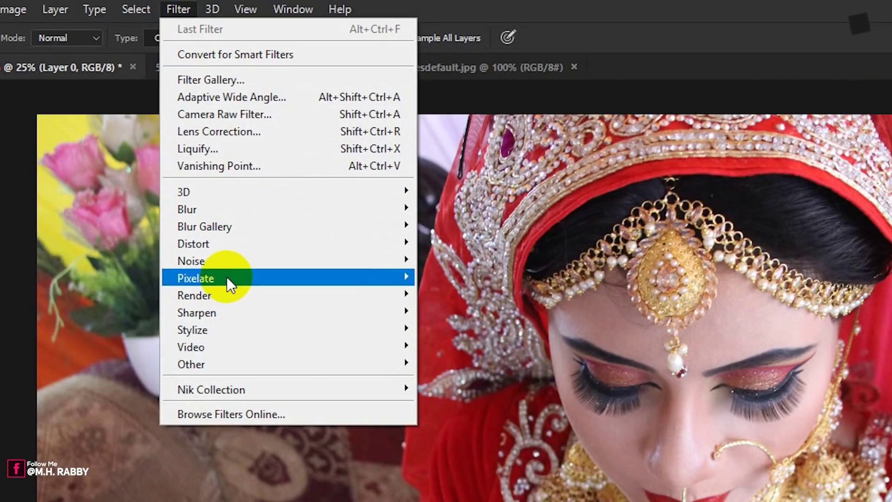
{"action": "mouse_move", "coordinate": [227, 391]}
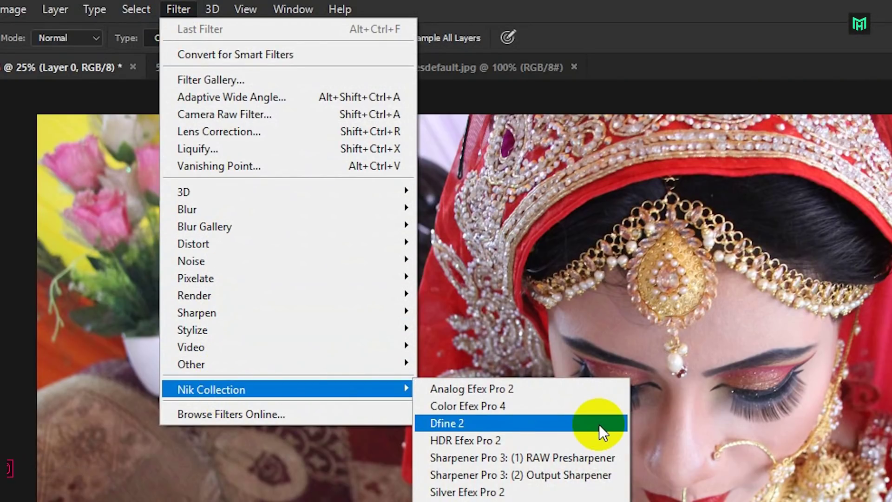
{"action": "left_click", "coordinate": [539, 404]}
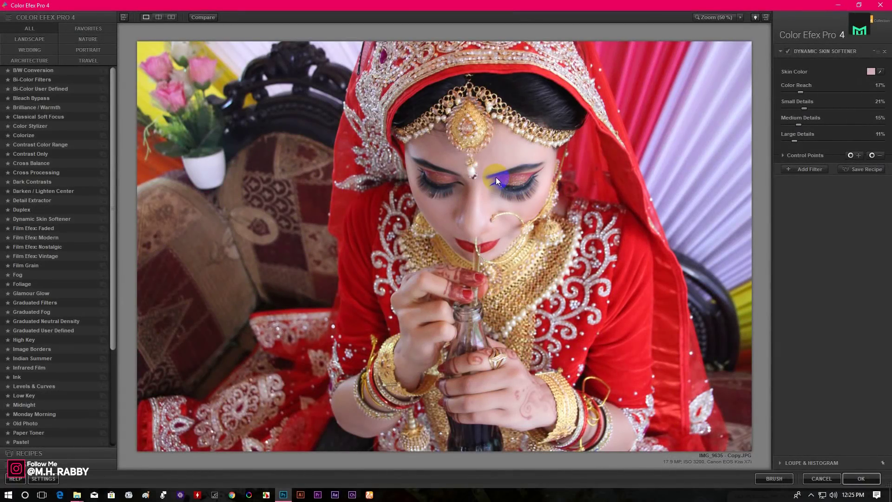
{"action": "left_click", "coordinate": [496, 178]}
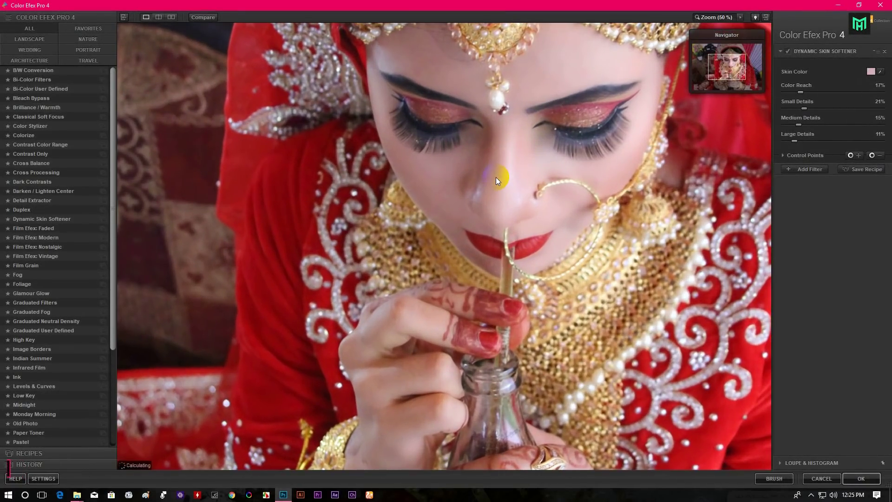
{"action": "left_click_drag", "start_coordinate": [715, 60], "coordinate": [725, 52]}
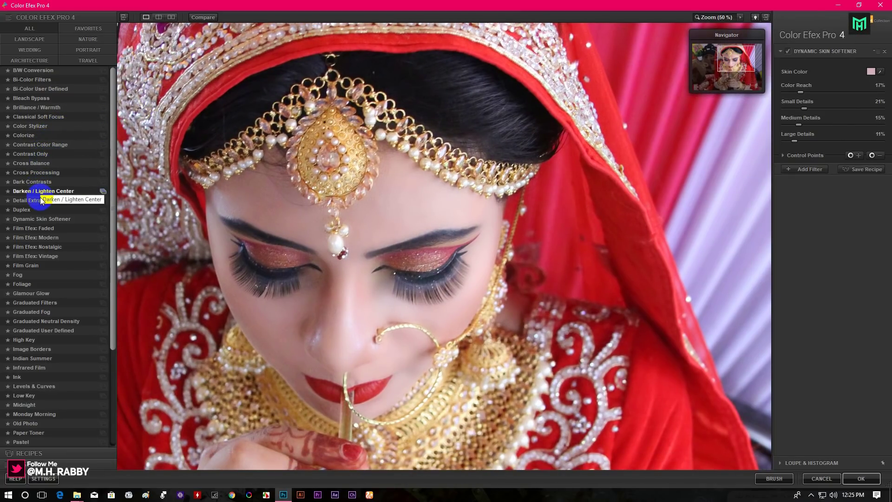
Apply Dynamic Skin Softener with Color Reach 27% and Small Details 19%, then confirm.
{"action": "left_click", "coordinate": [49, 221]}
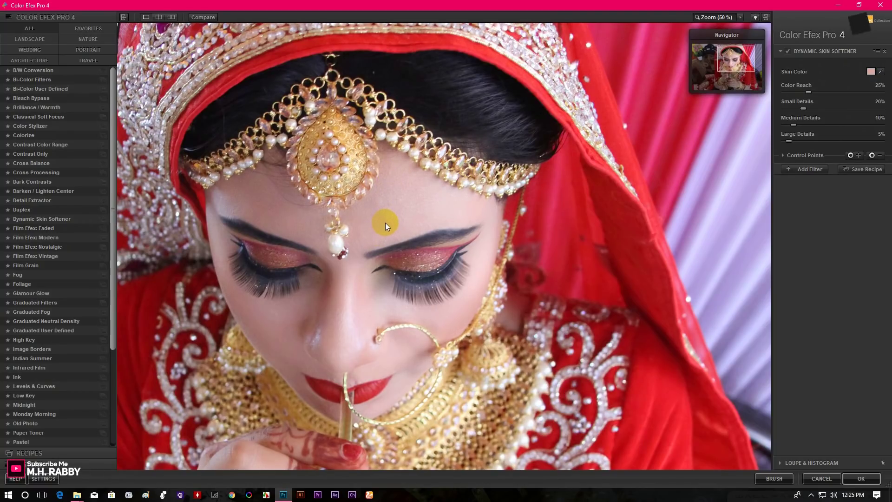
{"action": "left_click_drag", "start_coordinate": [744, 59], "coordinate": [740, 57]}
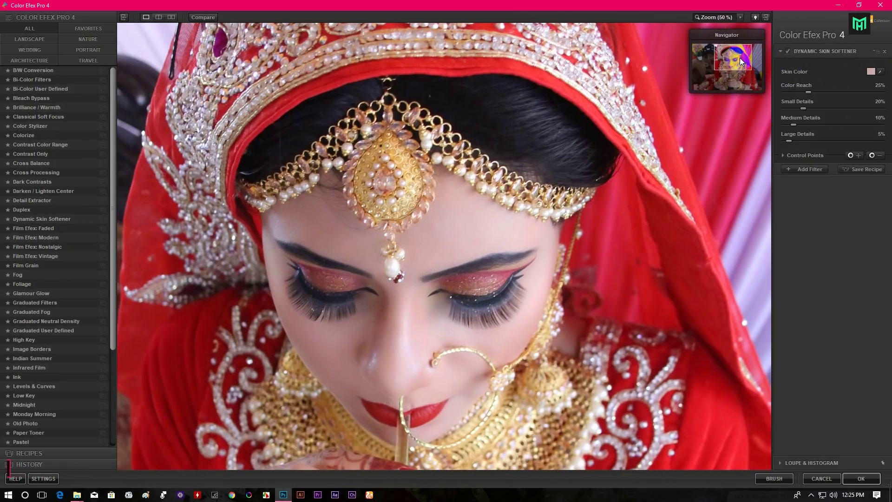
{"action": "left_click", "coordinate": [469, 260]}
{"action": "left_click_drag", "start_coordinate": [728, 59], "coordinate": [727, 61]}
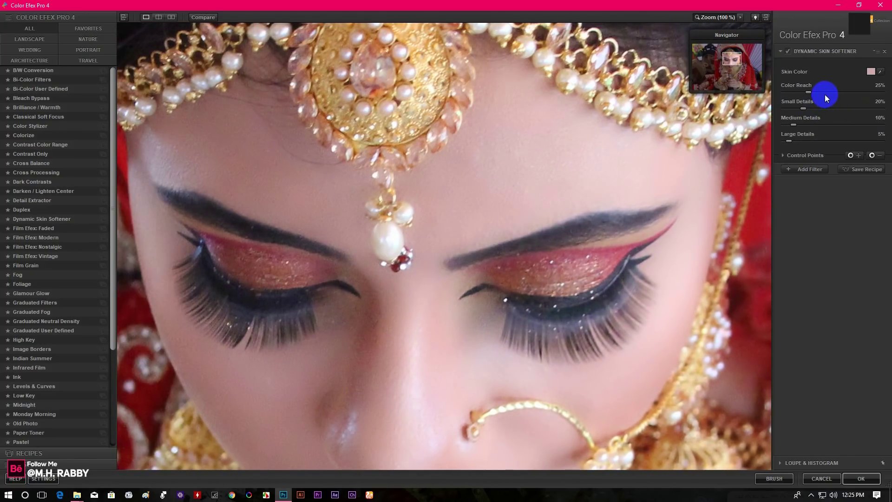
{"action": "left_click_drag", "start_coordinate": [809, 92], "coordinate": [814, 94]}
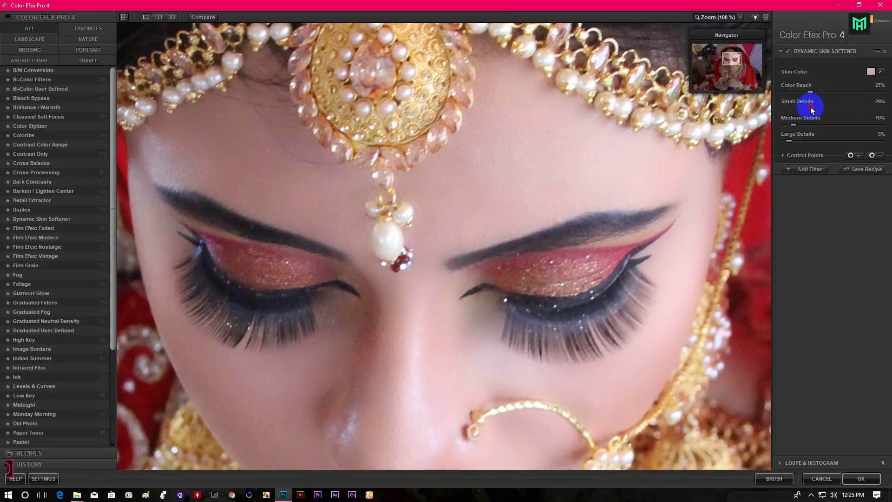
{"action": "left_click_drag", "start_coordinate": [809, 113], "coordinate": [805, 120]}
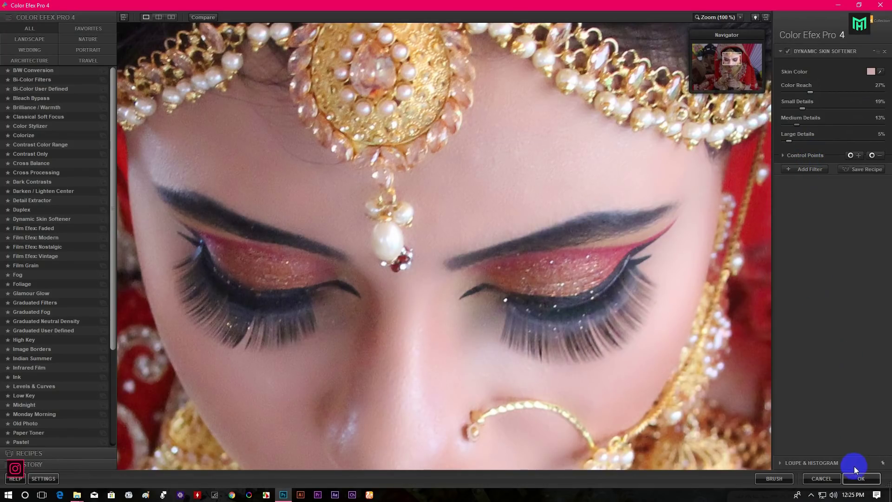
{"action": "left_click", "coordinate": [854, 477]}
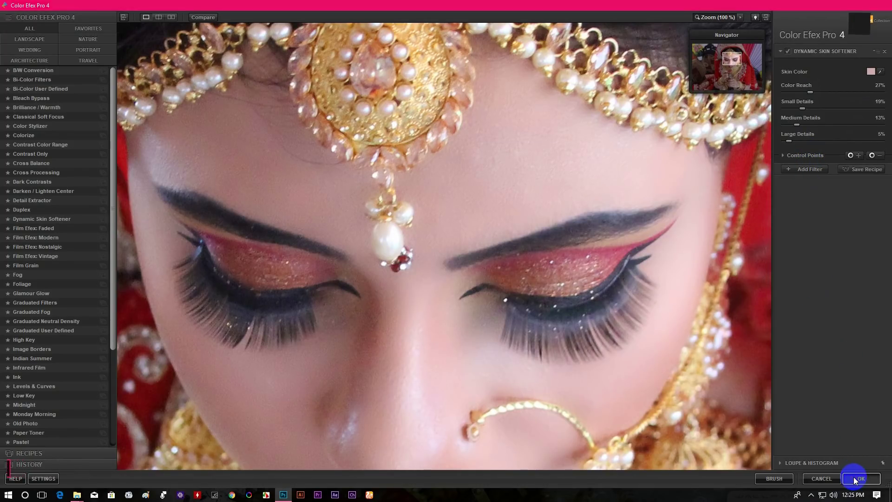
Zoom out to fit the whole softened portrait with its Dynamic Skin Softener layer.
{"action": "scroll", "coordinate": [344, 182], "scroll_direction": "up", "scroll_amount": 4}
{"action": "scroll", "coordinate": [344, 182], "scroll_direction": "up", "scroll_amount": 3}
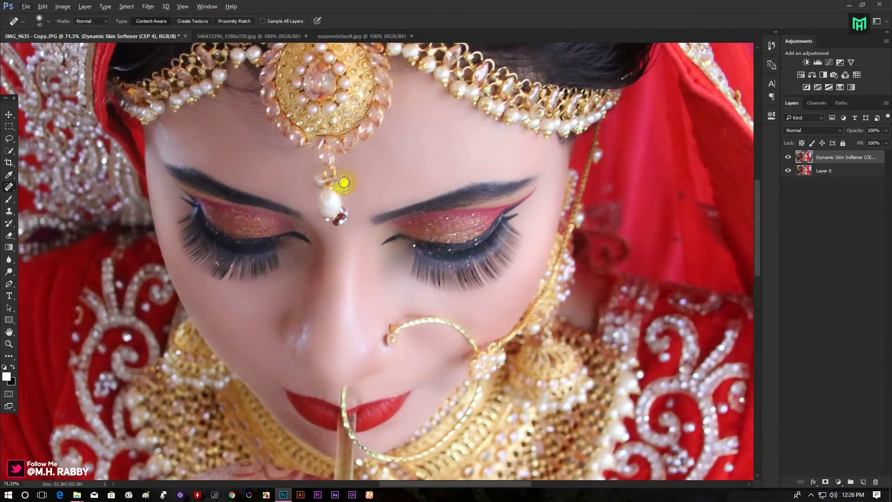
{"action": "scroll", "coordinate": [344, 183], "scroll_direction": "down", "scroll_amount": 5}
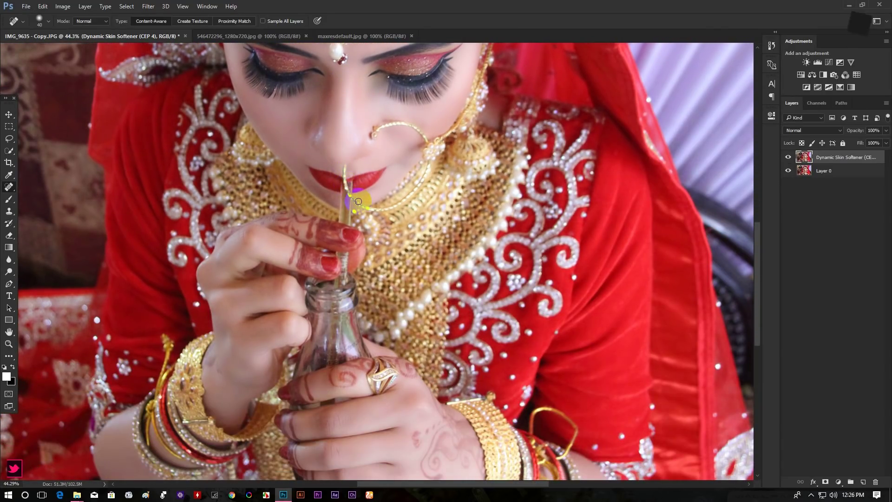
{"action": "scroll", "coordinate": [359, 202], "scroll_direction": "down", "scroll_amount": 4}
{"action": "scroll", "coordinate": [359, 203], "scroll_direction": "up", "scroll_amount": 1}
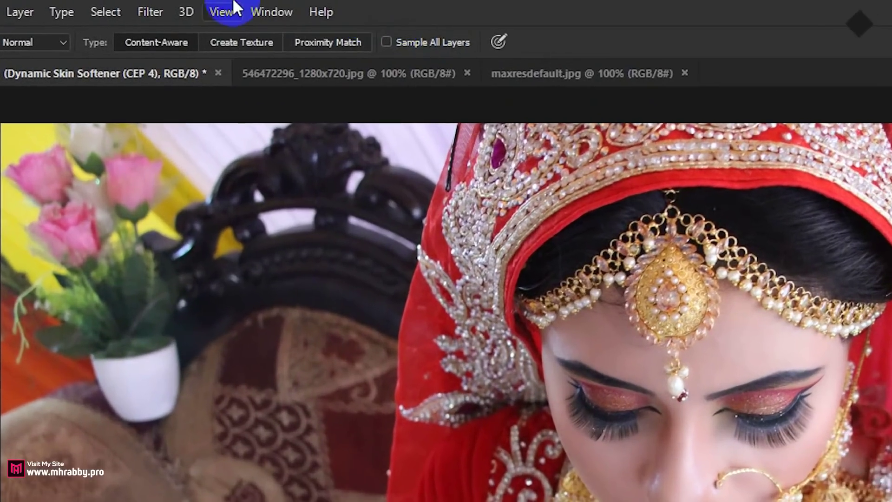
{"action": "left_click", "coordinate": [148, 6]}
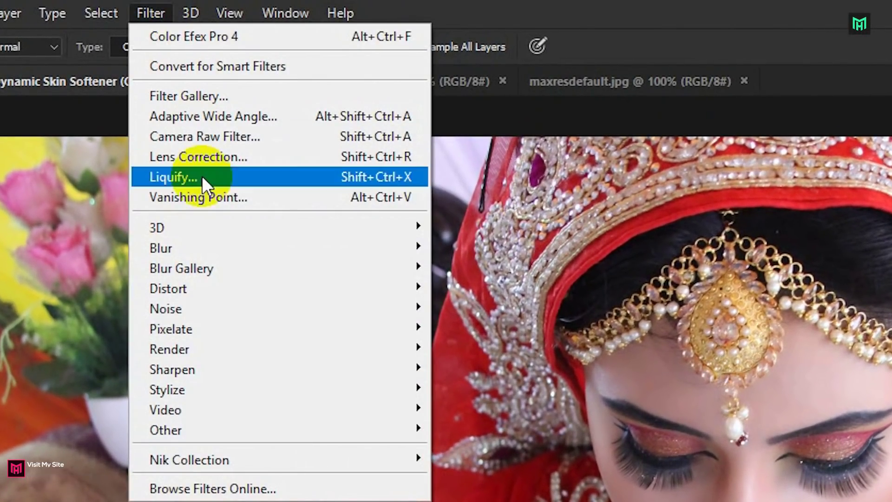
Apply Reduce Noise at Strength 10 with Preserve Details raised to 17%.
{"action": "mouse_move", "coordinate": [219, 307]}
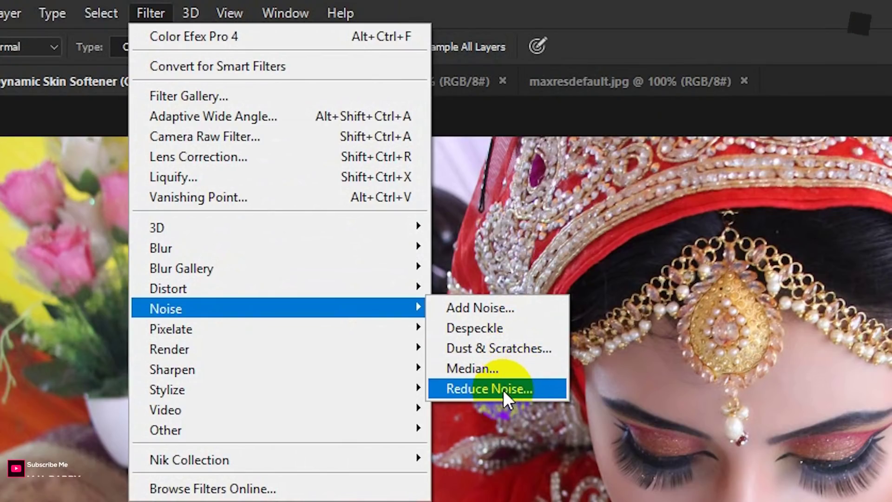
{"action": "left_click", "coordinate": [490, 387]}
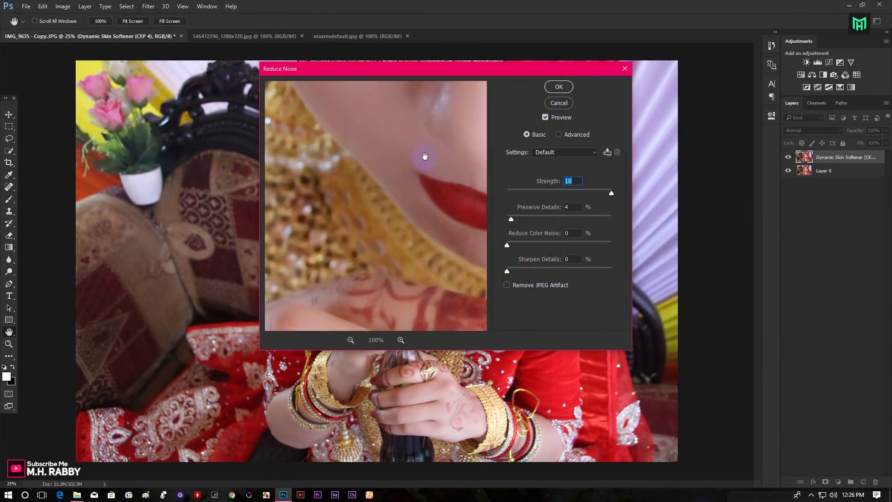
{"action": "left_click_drag", "start_coordinate": [425, 156], "coordinate": [451, 248]}
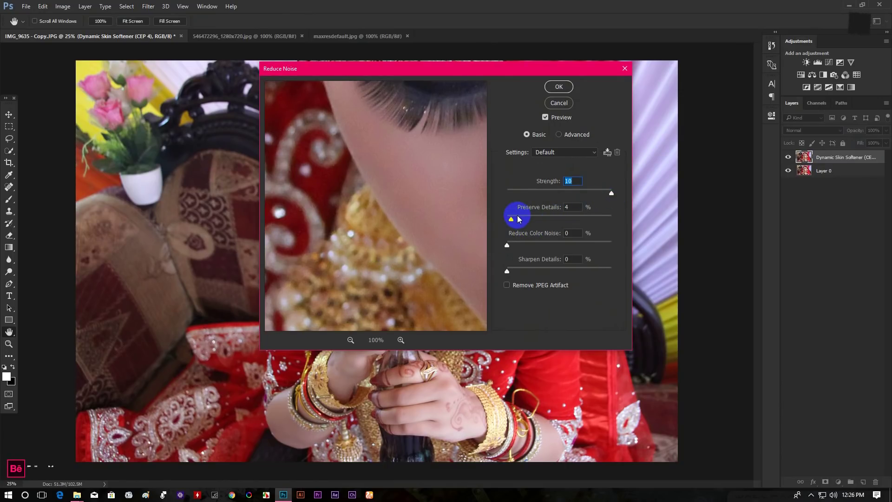
{"action": "left_click_drag", "start_coordinate": [514, 221], "coordinate": [520, 225]}
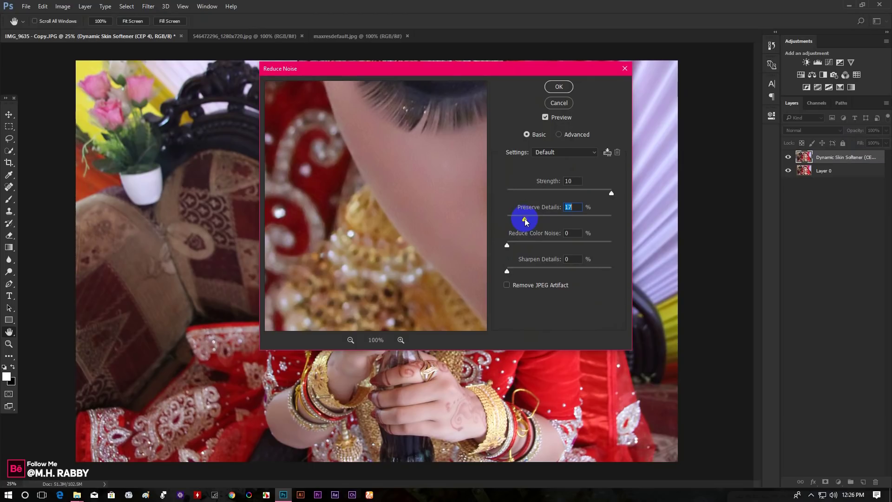
{"action": "left_click", "coordinate": [559, 87]}
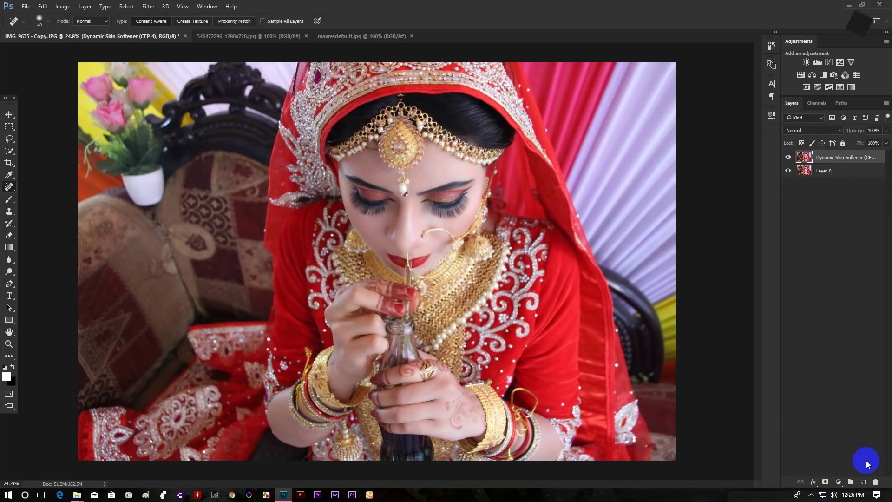
Merge all visible layers into a new top layer named Snapshot.
{"action": "key", "text": "ctrl+shift+alt+e"}
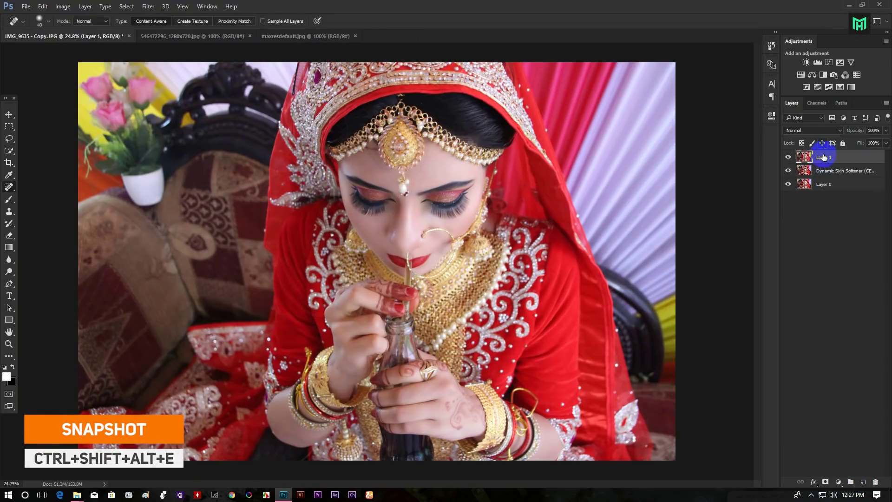
{"action": "type", "text": "Snapshot"}
{"action": "key", "text": "Return"}
{"action": "scroll", "coordinate": [408, 202], "scroll_direction": "up", "scroll_amount": 1}
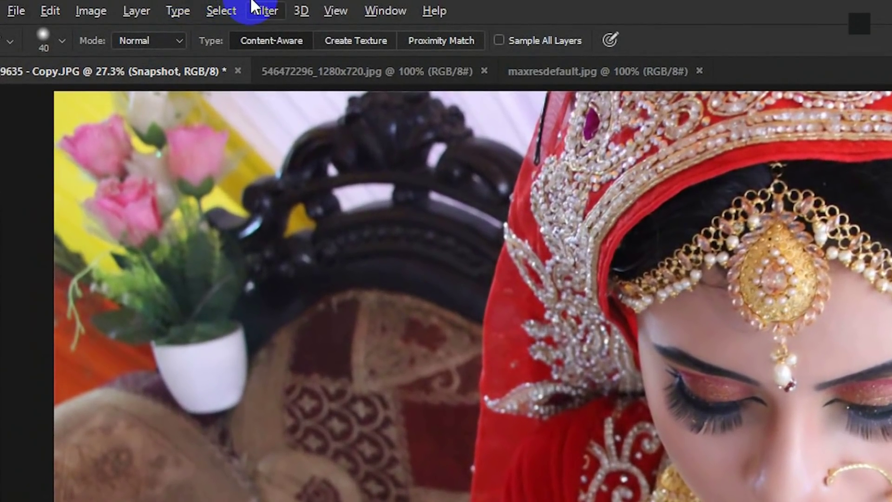
{"action": "left_click", "coordinate": [144, 6]}
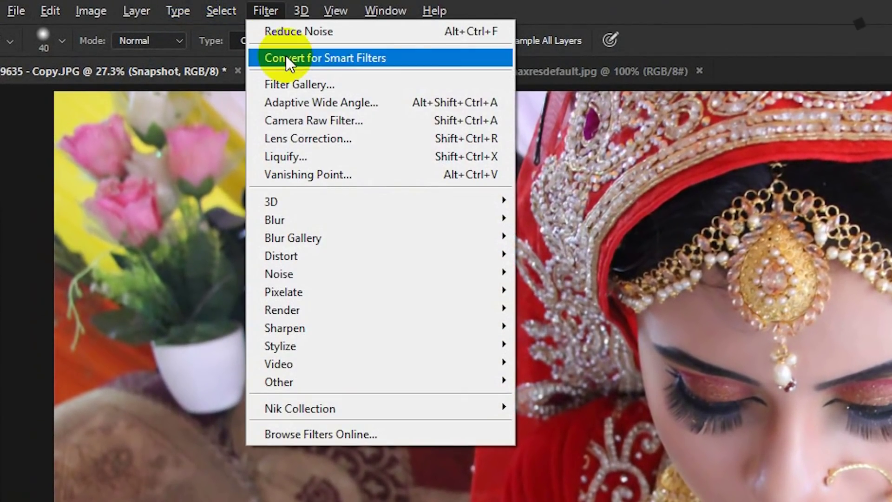
{"action": "mouse_move", "coordinate": [318, 231]}
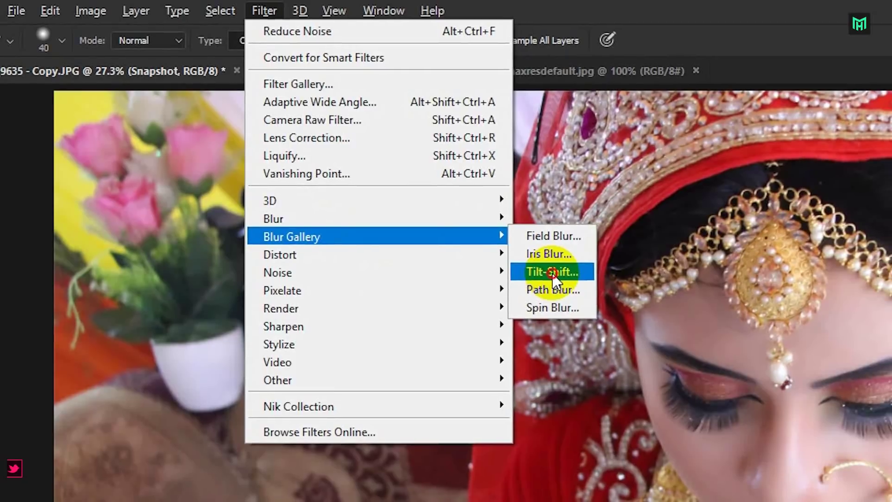
Add a 27 px Tilt-Shift blur to Snapshot, with the sharp band across the face and hands.
{"action": "left_click", "coordinate": [555, 273]}
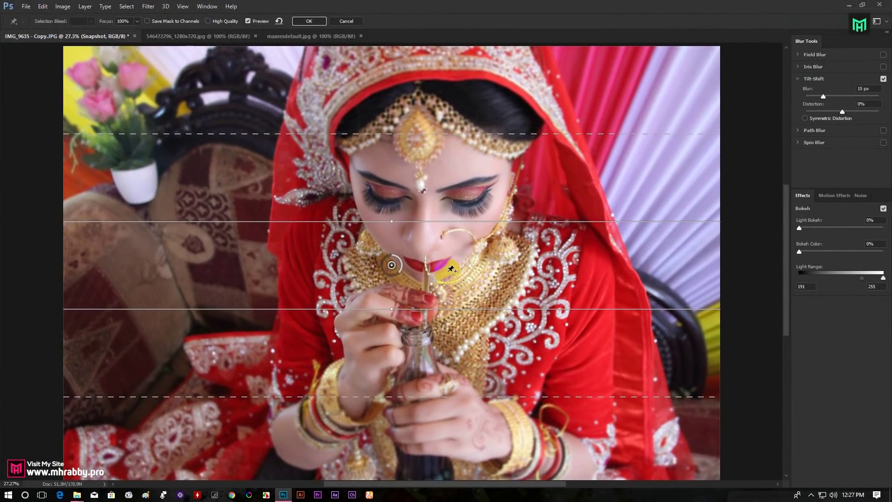
{"action": "left_click_drag", "start_coordinate": [438, 268], "coordinate": [478, 305]}
{"action": "left_click_drag", "start_coordinate": [435, 256], "coordinate": [455, 203]}
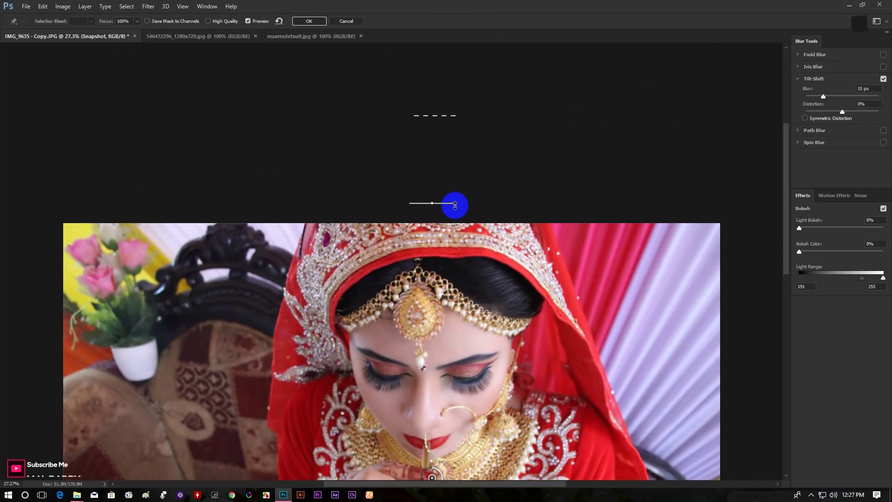
{"action": "scroll", "coordinate": [465, 236], "scroll_direction": "down", "scroll_amount": 6}
{"action": "scroll", "coordinate": [445, 305], "scroll_direction": "up", "scroll_amount": 2}
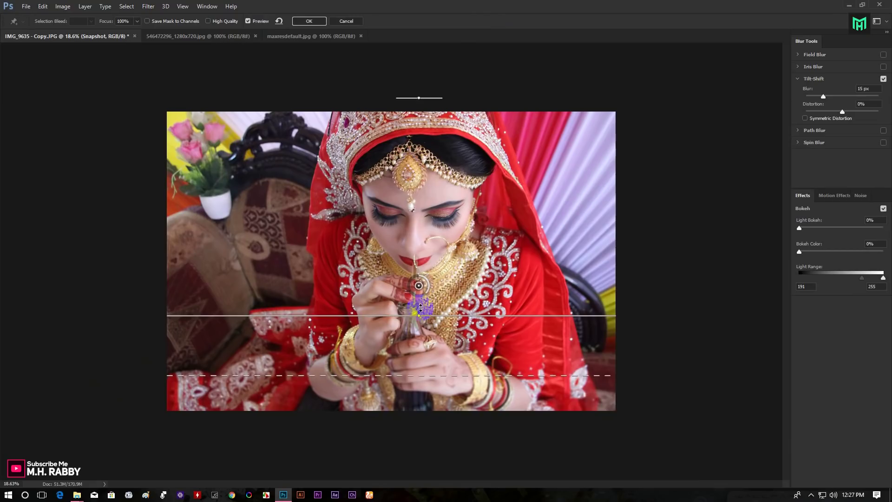
{"action": "left_click_drag", "start_coordinate": [430, 304], "coordinate": [440, 327]}
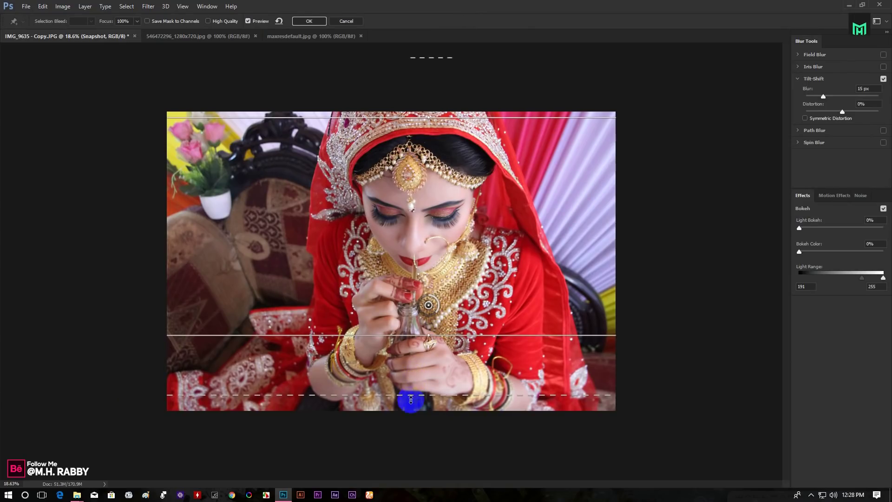
{"action": "left_click_drag", "start_coordinate": [408, 389], "coordinate": [408, 385]}
{"action": "left_click_drag", "start_coordinate": [428, 119], "coordinate": [429, 122]}
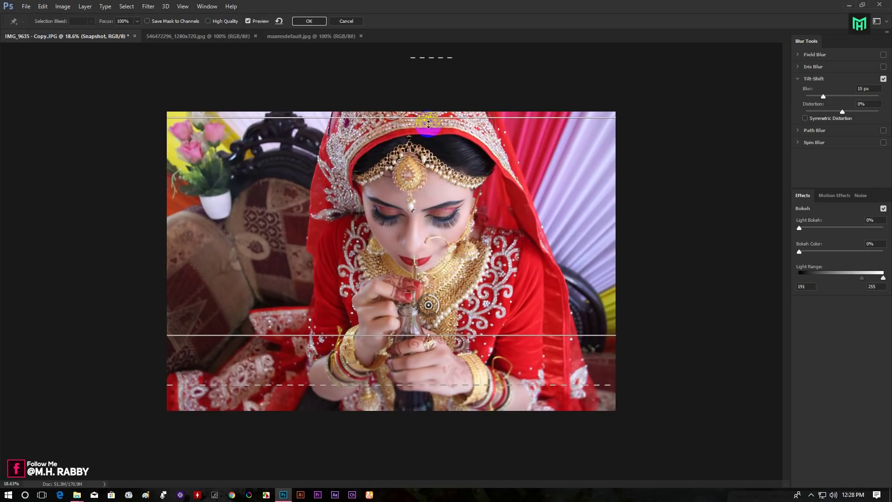
{"action": "left_click_drag", "start_coordinate": [429, 125], "coordinate": [428, 131]}
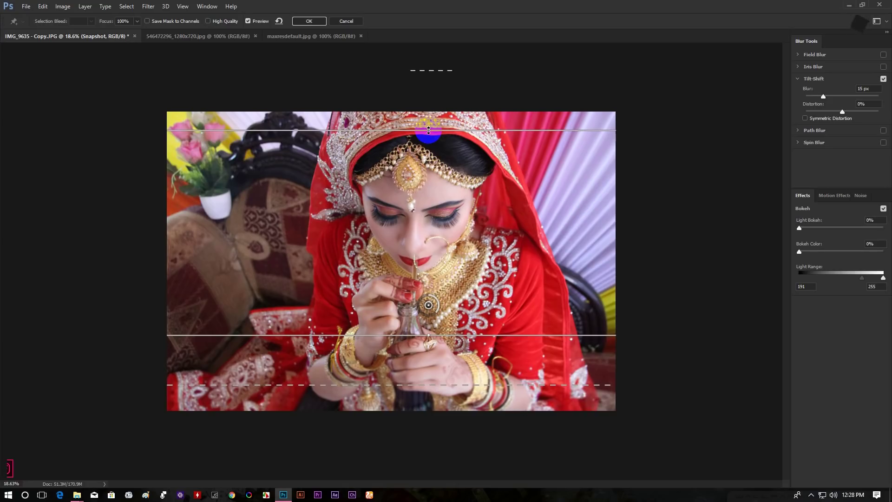
{"action": "left_click_drag", "start_coordinate": [825, 97], "coordinate": [831, 98]}
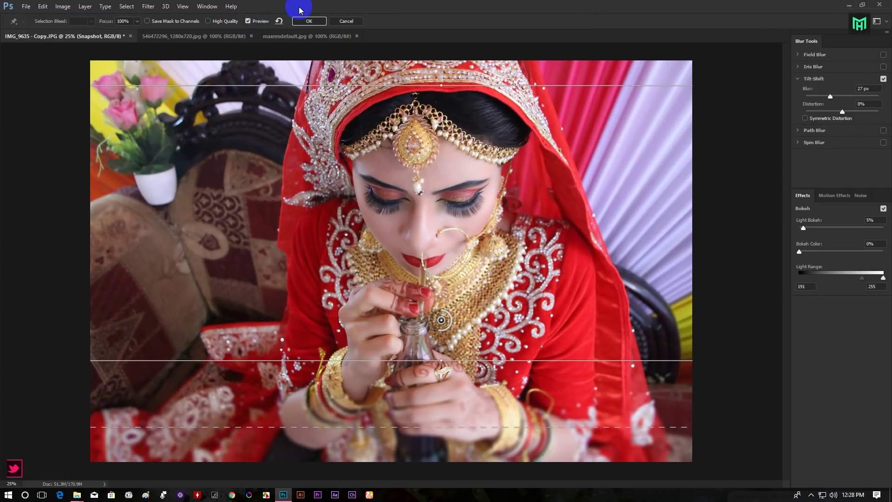
Commit the 27 px blur and duplicate the Snapshot layer as Snapshot copy.
{"action": "left_click", "coordinate": [307, 22]}
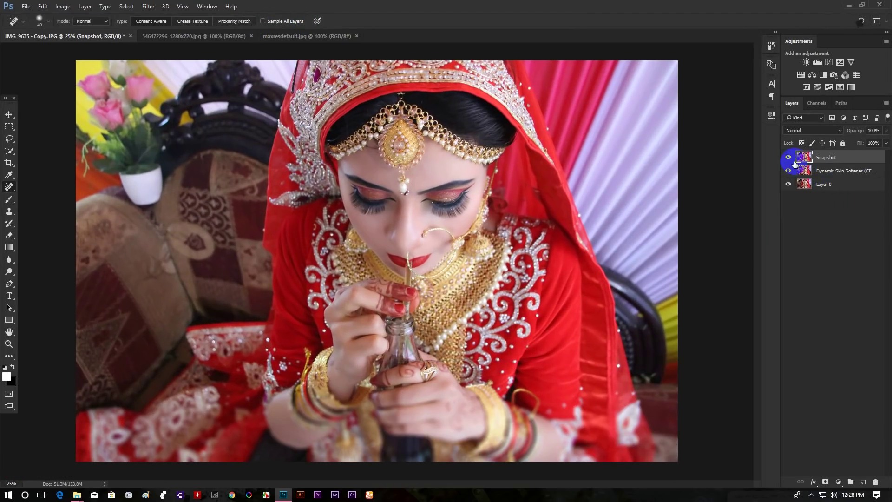
{"action": "left_click", "coordinate": [790, 159]}
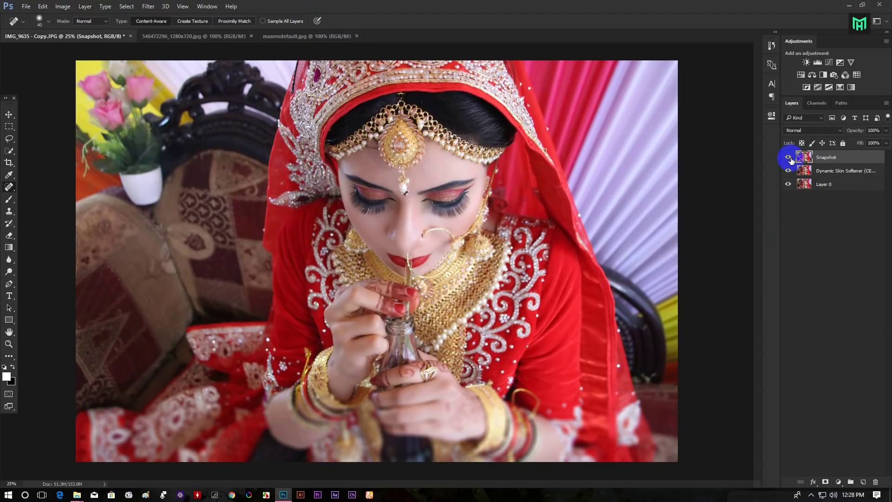
{"action": "right_click", "coordinate": [837, 162]}
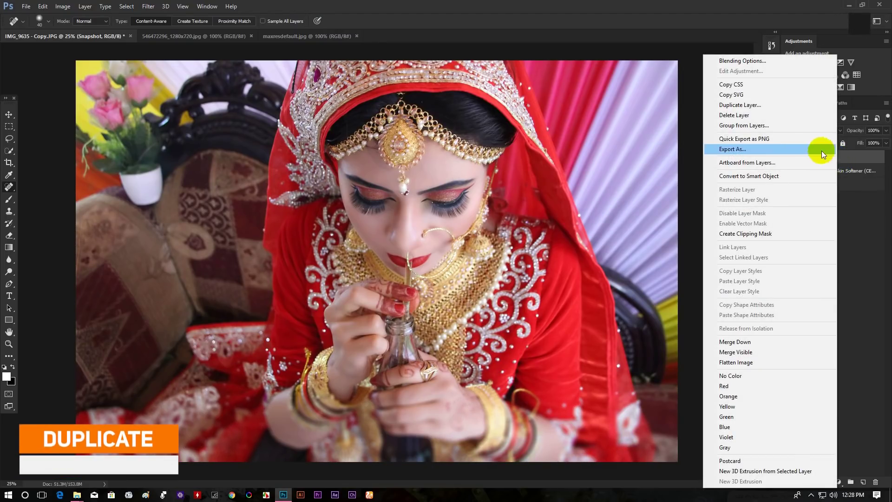
{"action": "left_click", "coordinate": [752, 109]}
{"action": "left_click", "coordinate": [527, 150]}
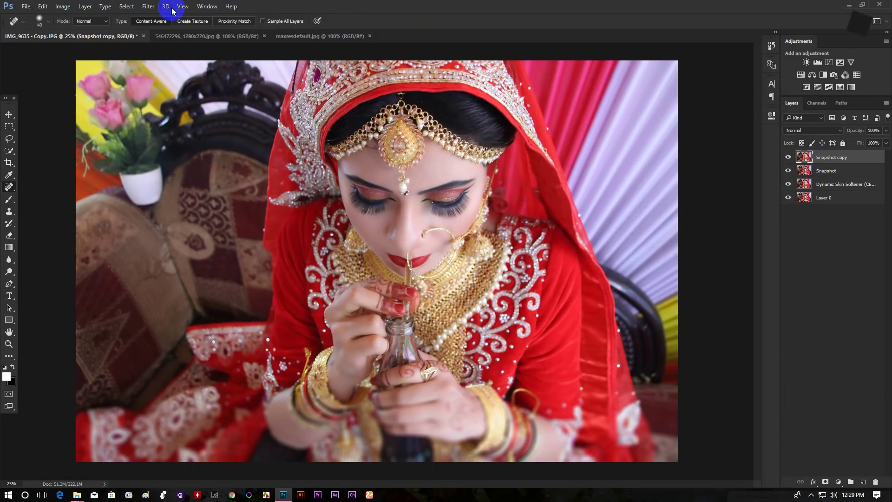
Give Snapshot copy a much stronger Tilt-Shift blur of about 88 px, keeping the headpiece sharp.
{"action": "left_click", "coordinate": [152, 6]}
{"action": "mouse_move", "coordinate": [163, 118]}
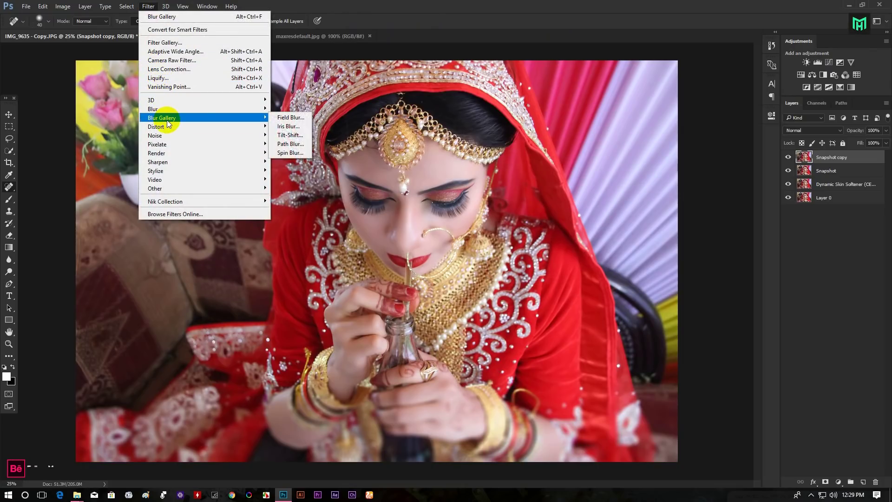
{"action": "left_click", "coordinate": [301, 135]}
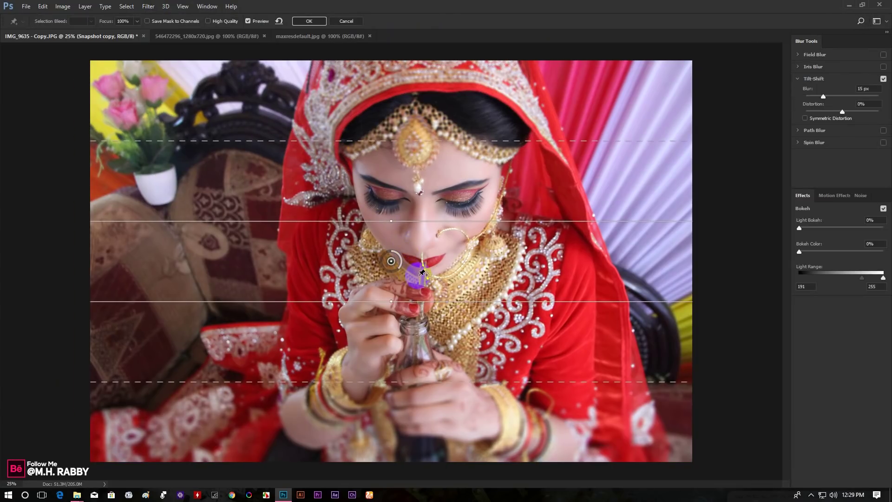
{"action": "left_click_drag", "start_coordinate": [823, 96], "coordinate": [849, 106]}
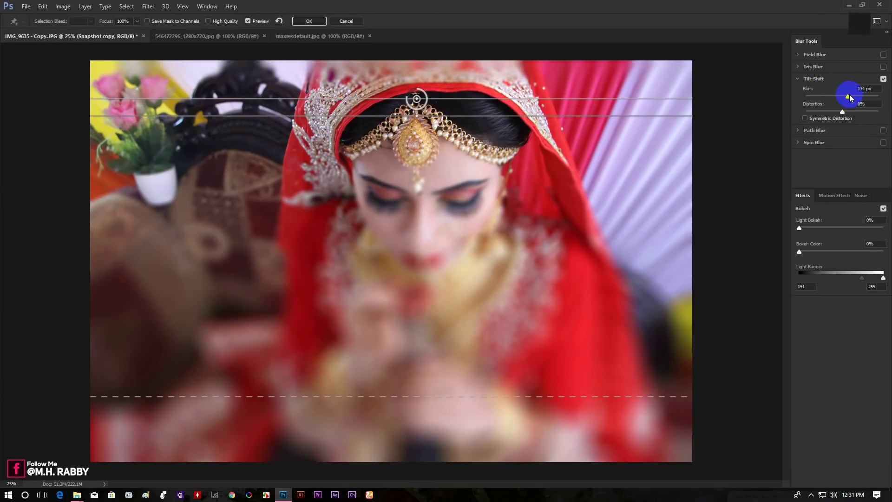
{"action": "left_click_drag", "start_coordinate": [850, 98], "coordinate": [845, 100]}
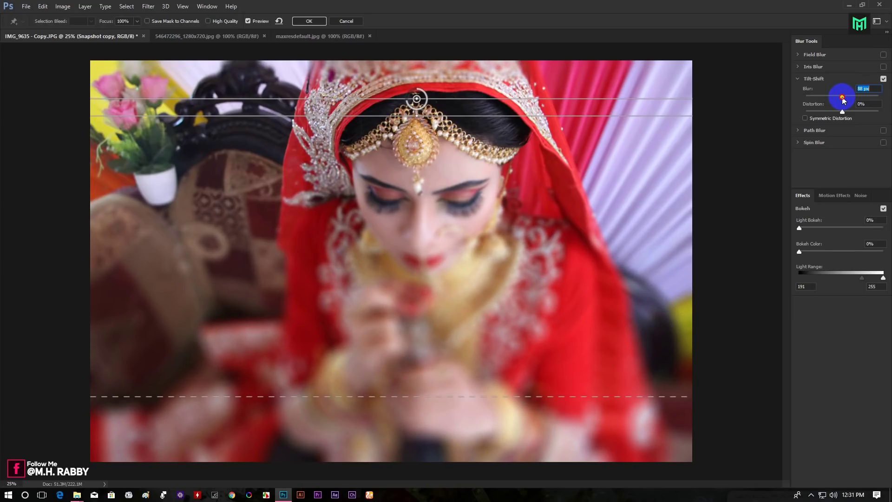
{"action": "left_click", "coordinate": [309, 21]}
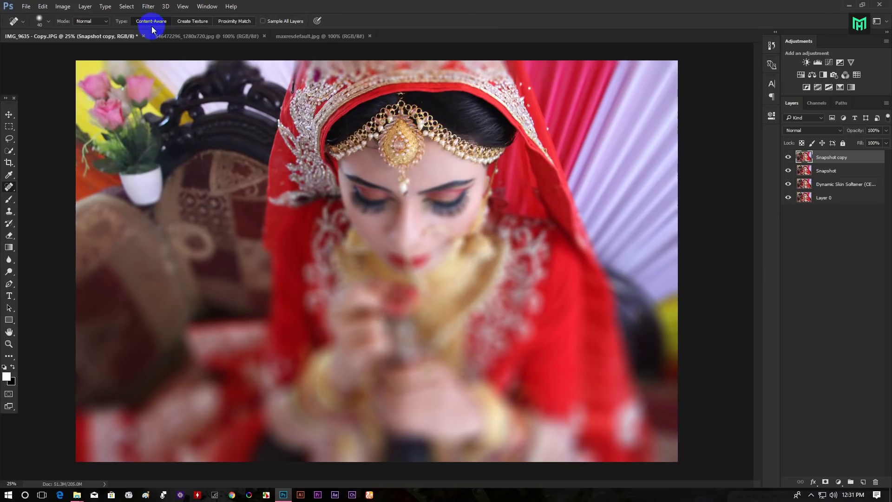
Duplicate Snapshot copy as a new Snapshot copy 2 layer.
{"action": "right_click", "coordinate": [839, 158]}
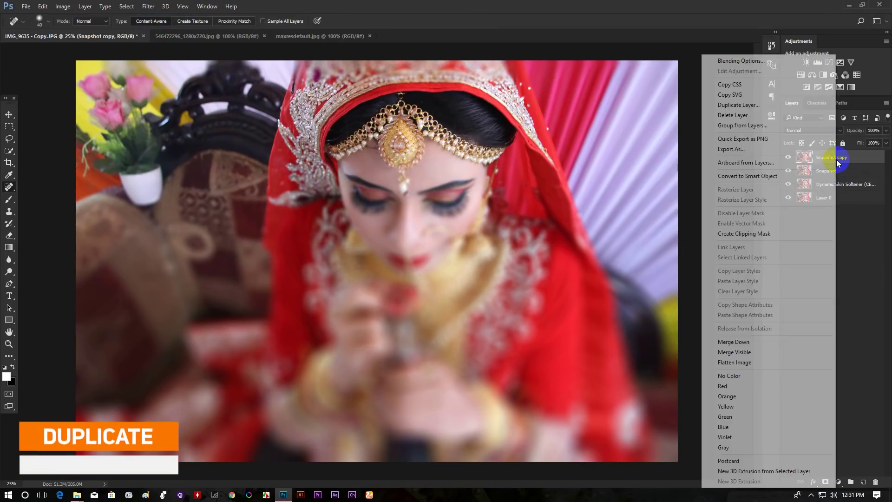
{"action": "left_click", "coordinate": [727, 106]}
{"action": "left_click", "coordinate": [528, 150]}
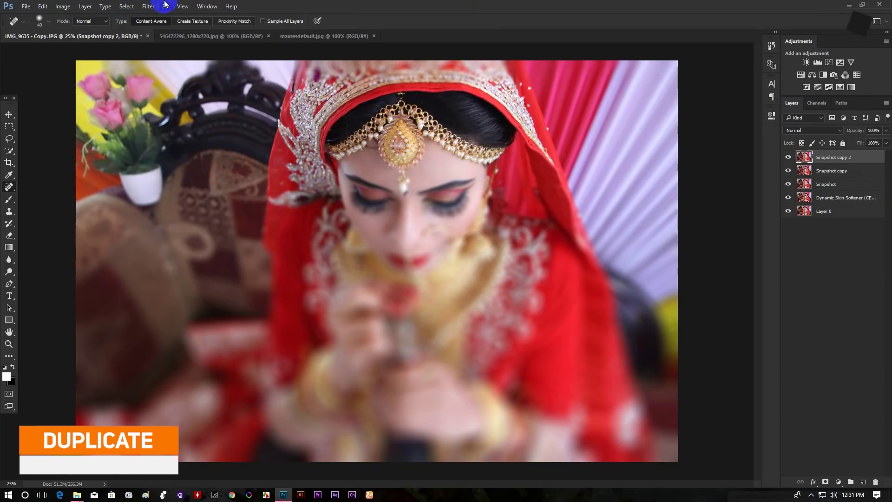
Apply a Field Blur of about 88 px to Snapshot copy 2.
{"action": "left_click", "coordinate": [148, 6]}
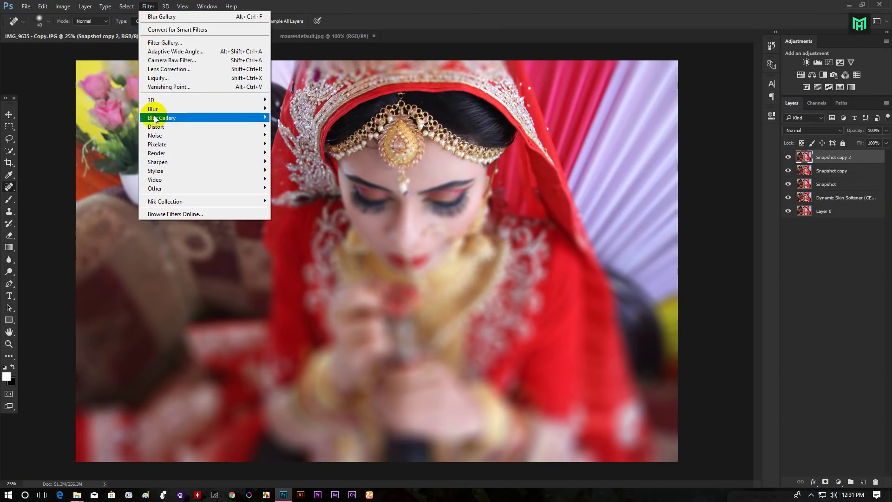
{"action": "mouse_move", "coordinate": [155, 119]}
{"action": "left_click", "coordinate": [287, 118]}
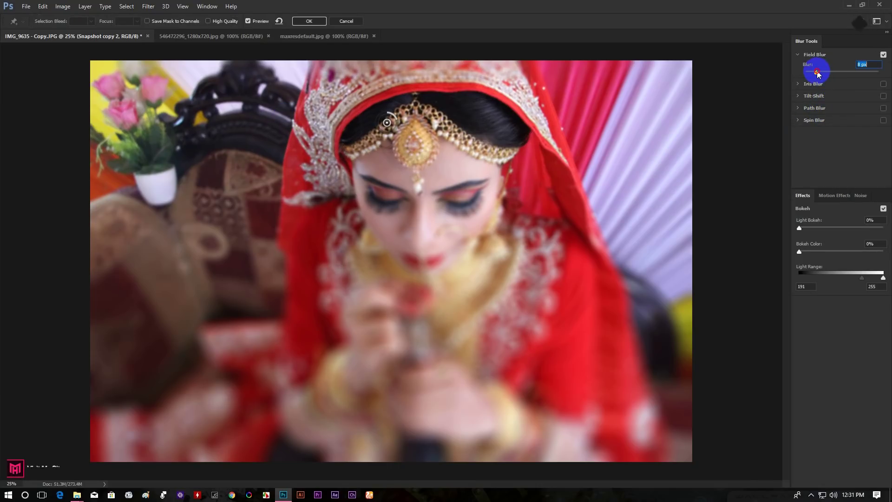
{"action": "left_click_drag", "start_coordinate": [818, 73], "coordinate": [839, 80]}
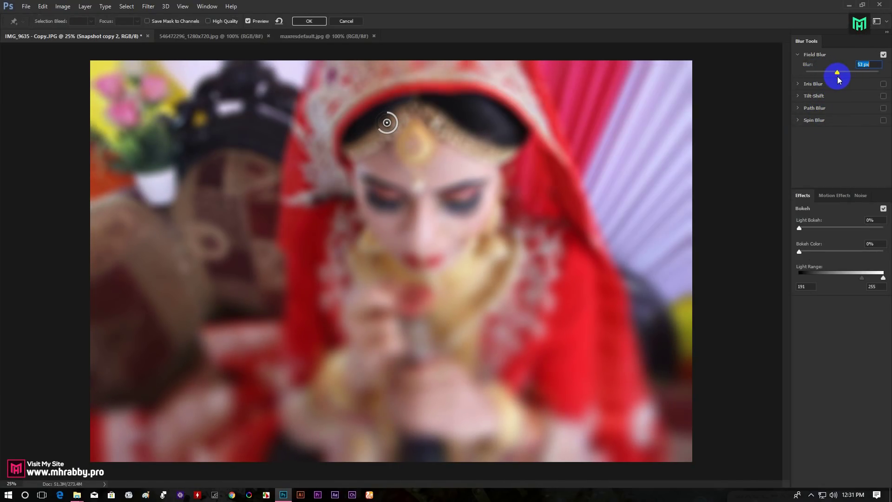
{"action": "left_click", "coordinate": [307, 23]}
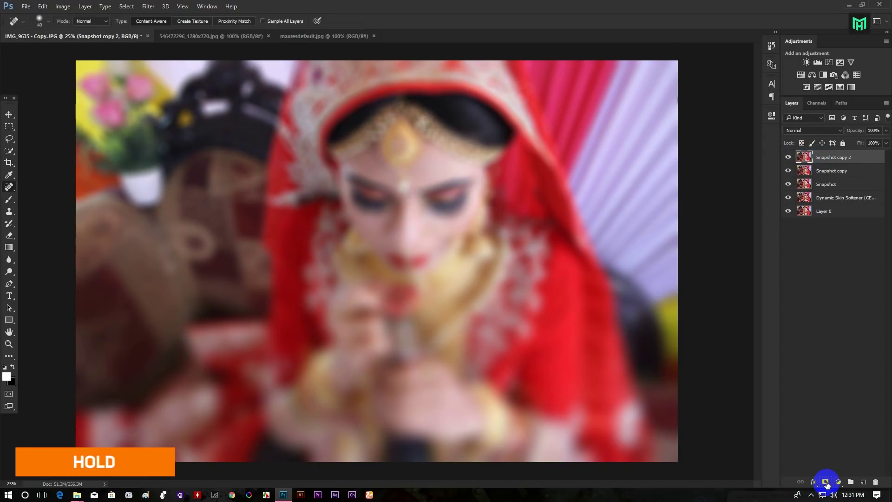
Add black hiding masks to both Snapshot copy 2 and Snapshot copy.
{"action": "left_click", "coordinate": [826, 483], "text": "alt"}
{"action": "left_click", "coordinate": [826, 174]}
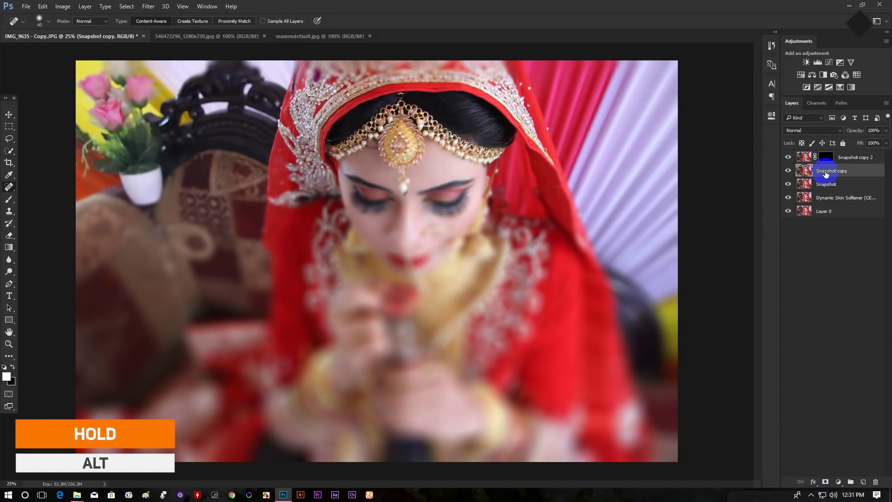
{"action": "left_click", "coordinate": [826, 482], "text": "alt"}
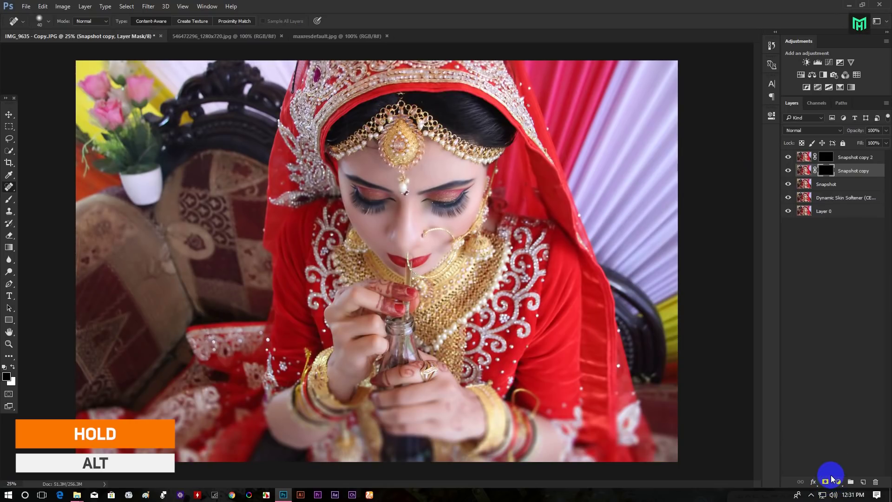
{"action": "left_click", "coordinate": [826, 157]}
{"action": "left_click", "coordinate": [825, 171]}
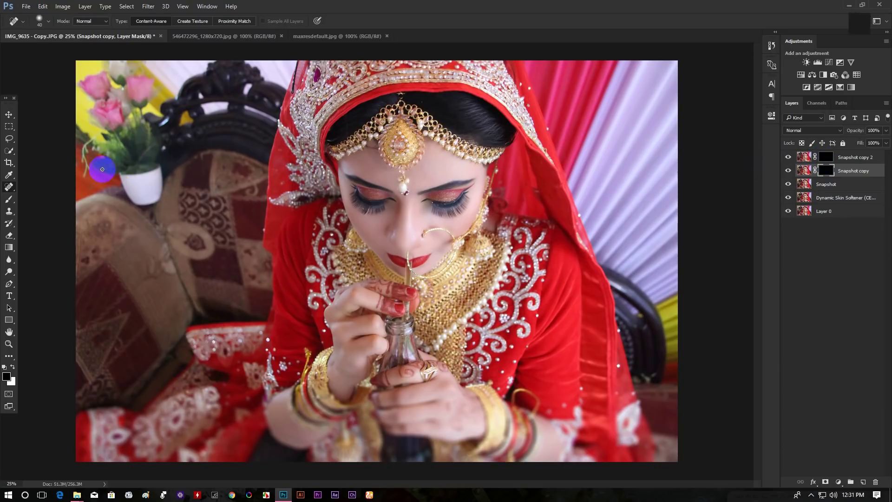
Set up a fully soft 400 px brush at reduced opacity.
{"action": "left_click", "coordinate": [9, 199]}
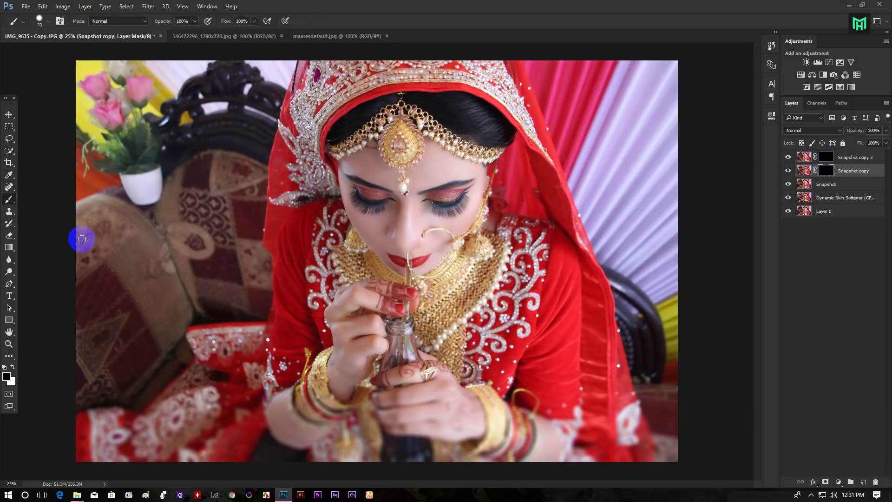
{"action": "key", "text": "bracketright"}
{"action": "key", "text": "bracketright"}
{"action": "key", "text": "bracketright"}
{"action": "key", "text": "bracketright"}
{"action": "key", "text": "bracketright"}
{"action": "key", "text": "bracketright"}
{"action": "key", "text": "bracketright"}
{"action": "key", "text": "bracketright"}
{"action": "key", "text": "bracketright"}
{"action": "key", "text": "bracketright"}
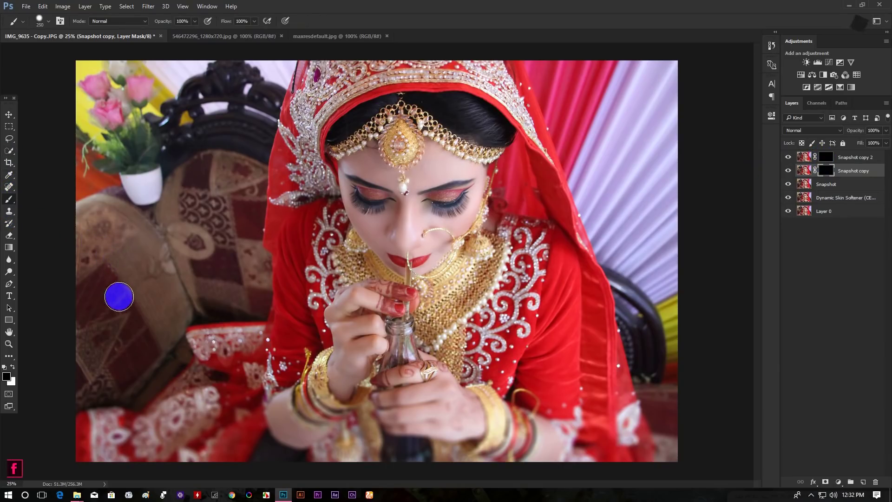
{"action": "key", "text": "bracketleft"}
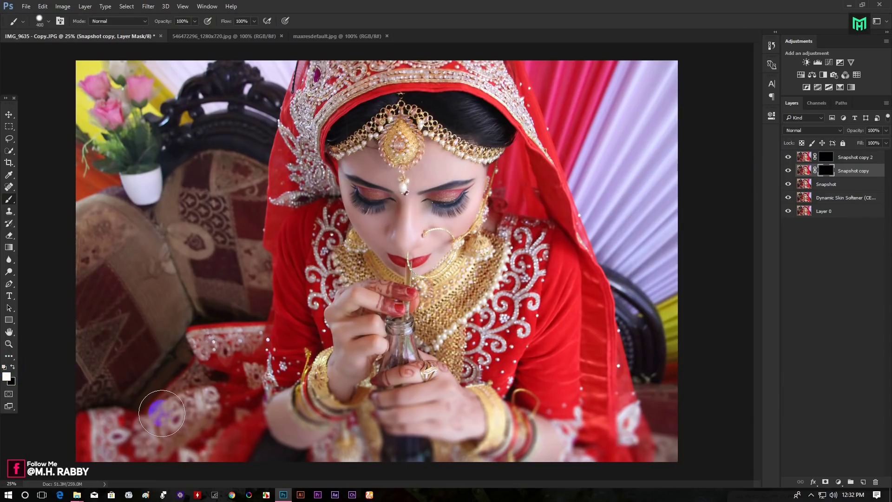
{"action": "right_click", "coordinate": [161, 409]}
{"action": "left_click_drag", "start_coordinate": [228, 391], "coordinate": [197, 391]}
{"action": "left_click", "coordinate": [442, 5]}
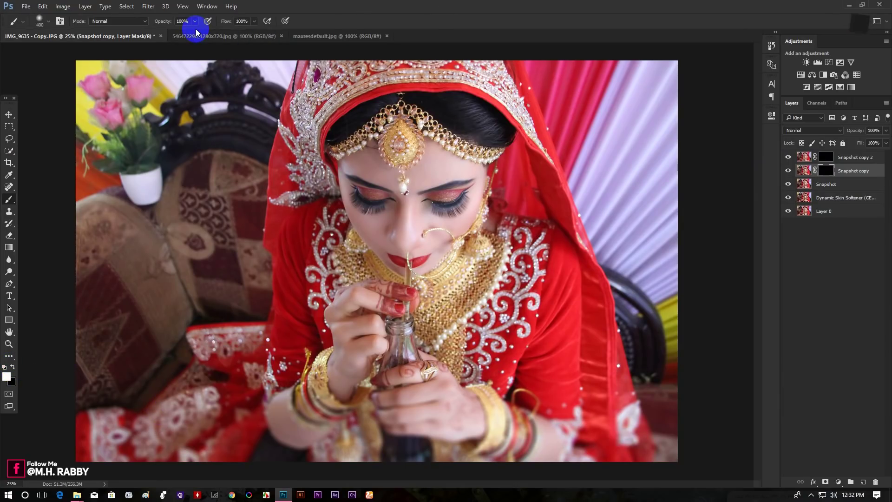
{"action": "left_click_drag", "start_coordinate": [163, 24], "coordinate": [140, 35]}
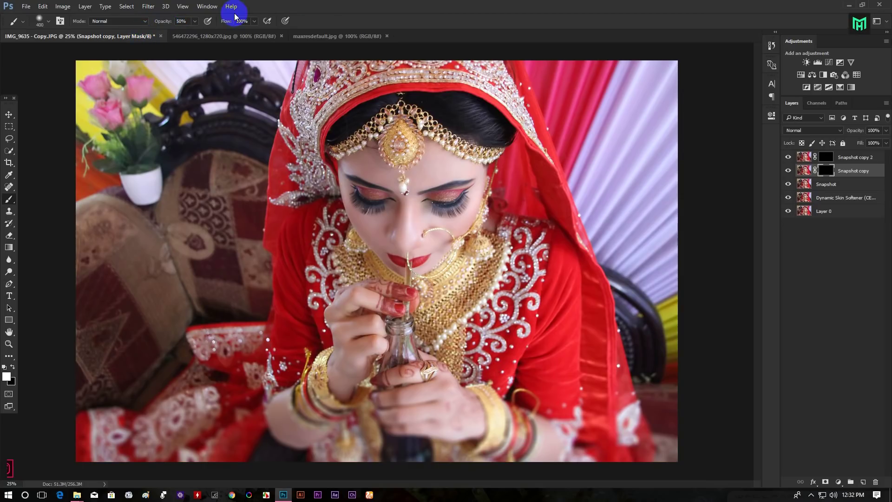
Paint the masks at 64% opacity over the lower-left foreground, left flowers and right curtain, then compare.
{"action": "mouse_move", "coordinate": [80, 426]}
{"action": "left_mouse_down"}
{"action": "mouse_move", "coordinate": [181, 461]}
{"action": "mouse_move", "coordinate": [216, 400]}
{"action": "mouse_move", "coordinate": [242, 402]}
{"action": "mouse_move", "coordinate": [247, 344]}
{"action": "mouse_move", "coordinate": [109, 397]}
{"action": "mouse_move", "coordinate": [102, 145]}
{"action": "mouse_move", "coordinate": [194, 361]}
{"action": "mouse_move", "coordinate": [242, 236]}
{"action": "mouse_move", "coordinate": [136, 168]}
{"action": "mouse_move", "coordinate": [267, 458]}
{"action": "mouse_move", "coordinate": [525, 476]}
{"action": "mouse_move", "coordinate": [634, 402]}
{"action": "mouse_move", "coordinate": [624, 360]}
{"action": "mouse_move", "coordinate": [625, 213]}
{"action": "mouse_move", "coordinate": [635, 194]}
{"action": "mouse_move", "coordinate": [569, 86]}
{"action": "mouse_move", "coordinate": [661, 454]}
{"action": "mouse_move", "coordinate": [227, 348]}
{"action": "mouse_move", "coordinate": [203, 448]}
{"action": "mouse_move", "coordinate": [136, 440]}
{"action": "mouse_move", "coordinate": [99, 332]}
{"action": "left_mouse_up"}
{"action": "left_click", "coordinate": [821, 157]}
{"action": "left_click_drag", "start_coordinate": [161, 22], "coordinate": [167, 22]}
{"action": "mouse_move", "coordinate": [103, 95]}
{"action": "left_mouse_down"}
{"action": "mouse_move", "coordinate": [135, 99]}
{"action": "mouse_move", "coordinate": [106, 239]}
{"action": "mouse_move", "coordinate": [162, 72]}
{"action": "left_mouse_up"}
{"action": "key", "text": "bracketright"}
{"action": "key", "text": "bracketright"}
{"action": "key", "text": "bracketright"}
{"action": "mouse_move", "coordinate": [595, 91]}
{"action": "left_mouse_down"}
{"action": "mouse_move", "coordinate": [633, 208]}
{"action": "mouse_move", "coordinate": [601, 162]}
{"action": "left_mouse_up"}
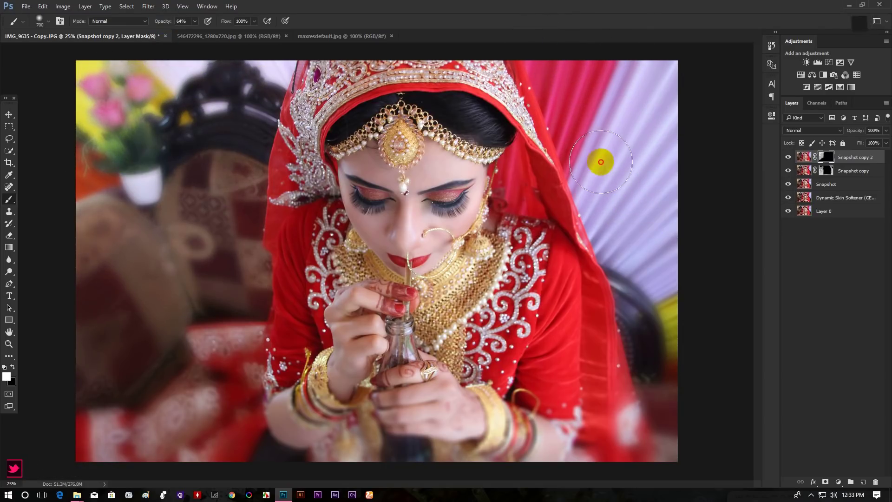
{"action": "scroll", "coordinate": [678, 440], "scroll_direction": "down", "scroll_amount": 1, "text": "alt"}
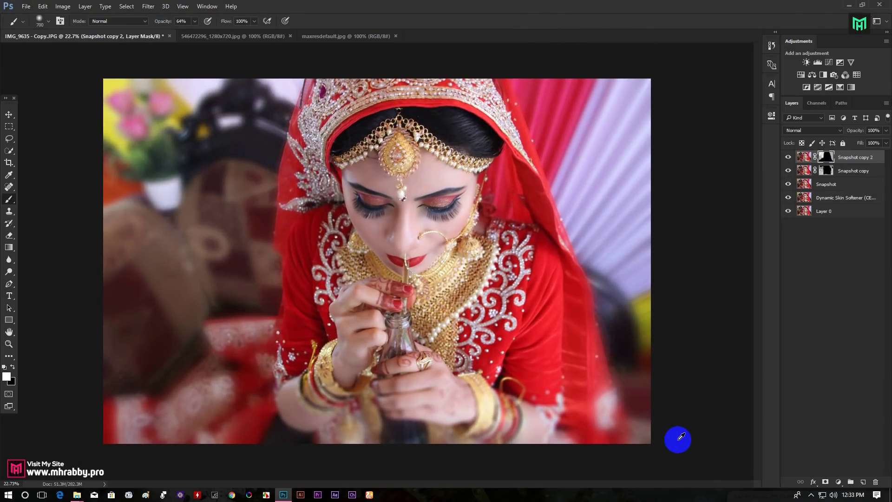
{"action": "mouse_move", "coordinate": [787, 160]}
{"action": "left_mouse_down"}
{"action": "mouse_move", "coordinate": [789, 187]}
{"action": "mouse_move", "coordinate": [790, 159]}
{"action": "left_mouse_up"}
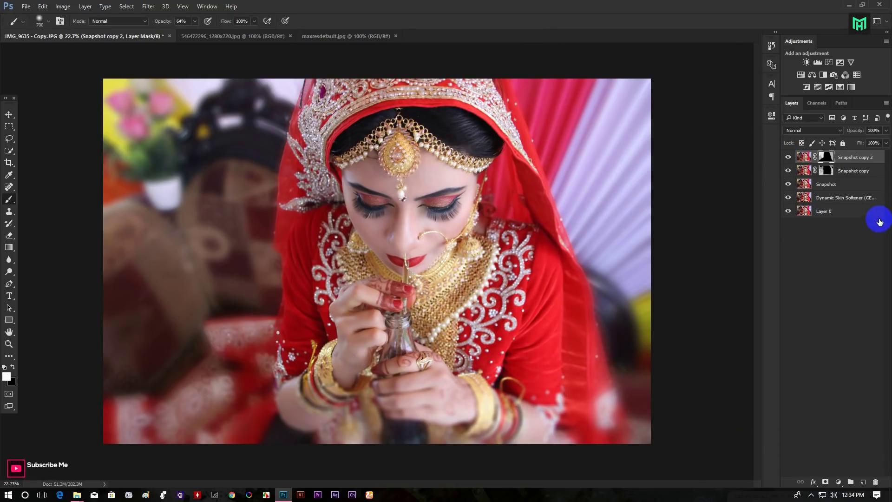
Stamp all visible layers into a new top layer named 'Snapshot', back at 25% zoom.
{"action": "left_click", "coordinate": [854, 158]}
{"action": "left_click", "coordinate": [864, 482]}
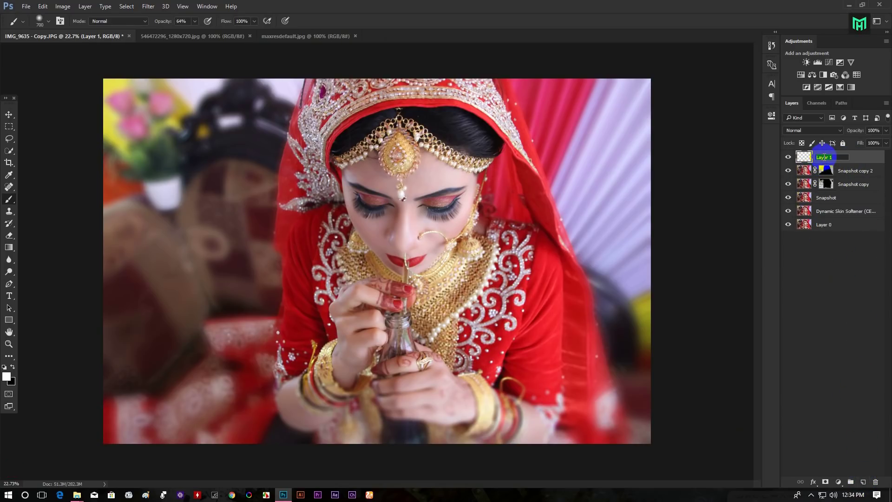
{"action": "left_click", "coordinate": [825, 157]}
{"action": "type", "text": "Snapshot"}
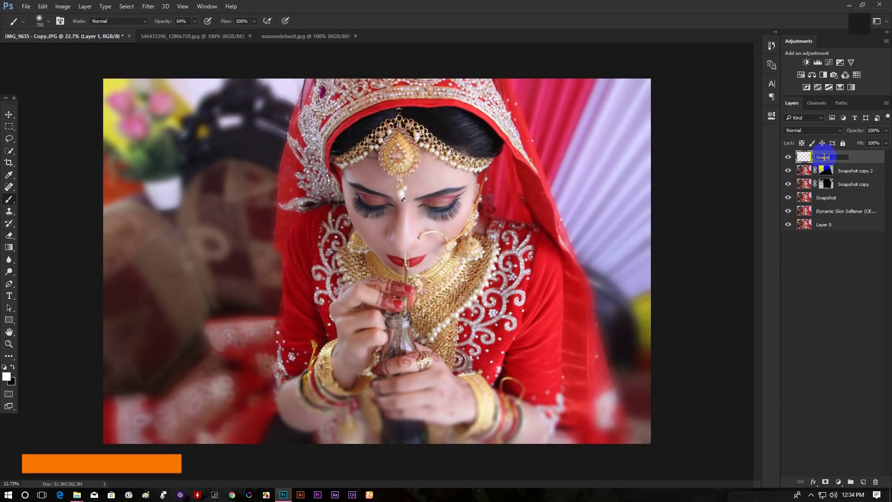
{"action": "key", "text": "Return"}
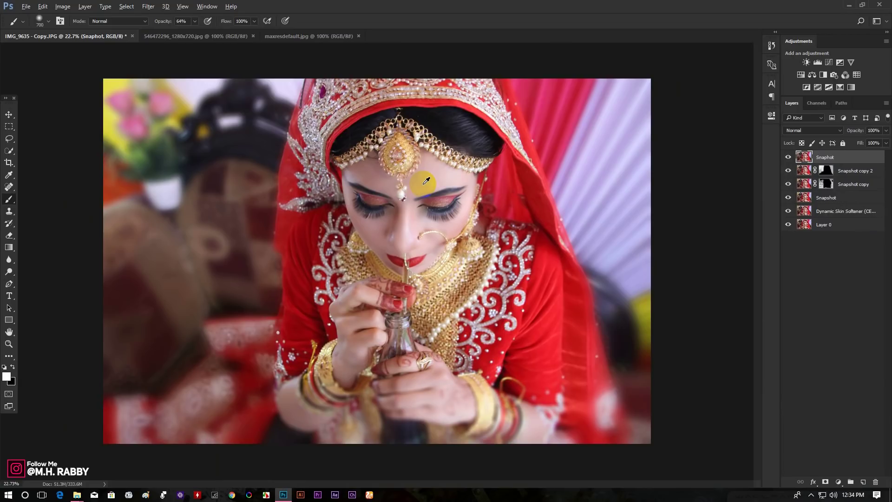
{"action": "key", "text": "ctrl+plus"}
Bring the maxresdefault.jpg light-leak image into the IMG_9635 portrait as Layer 1.
{"action": "left_click", "coordinate": [269, 36]}
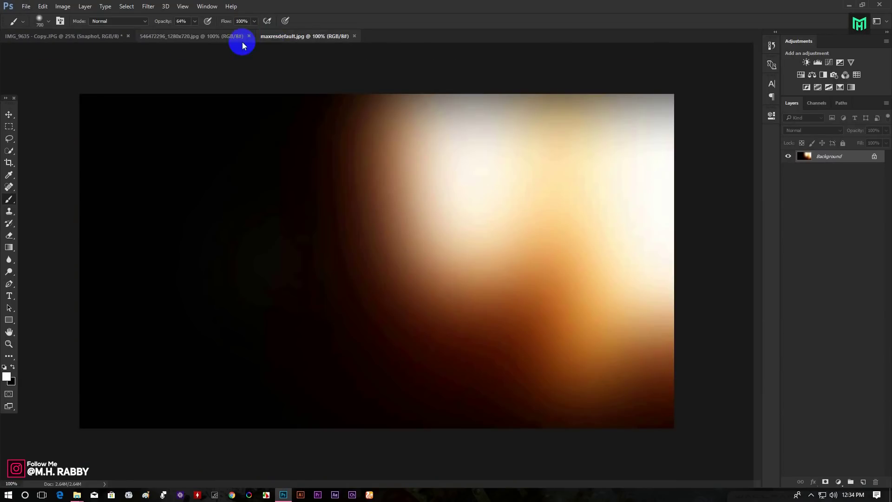
{"action": "left_click", "coordinate": [10, 115]}
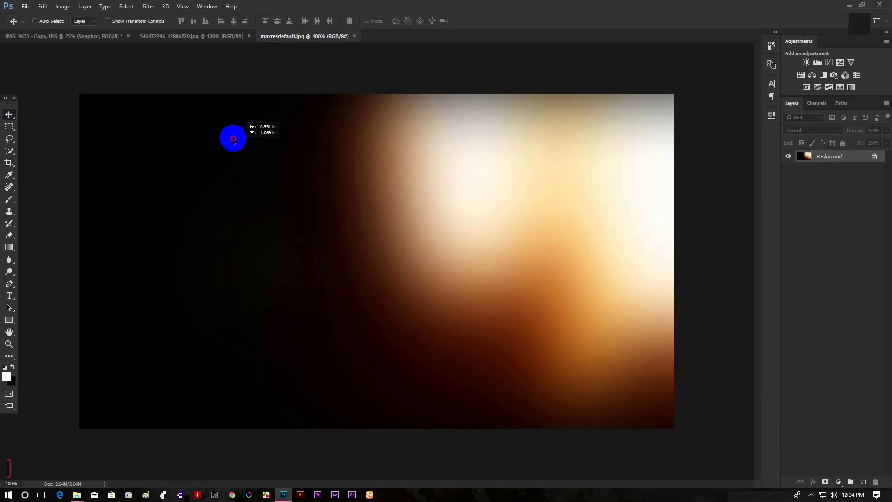
{"action": "left_click", "coordinate": [110, 37]}
{"action": "left_click_drag", "start_coordinate": [110, 37], "coordinate": [366, 214]}
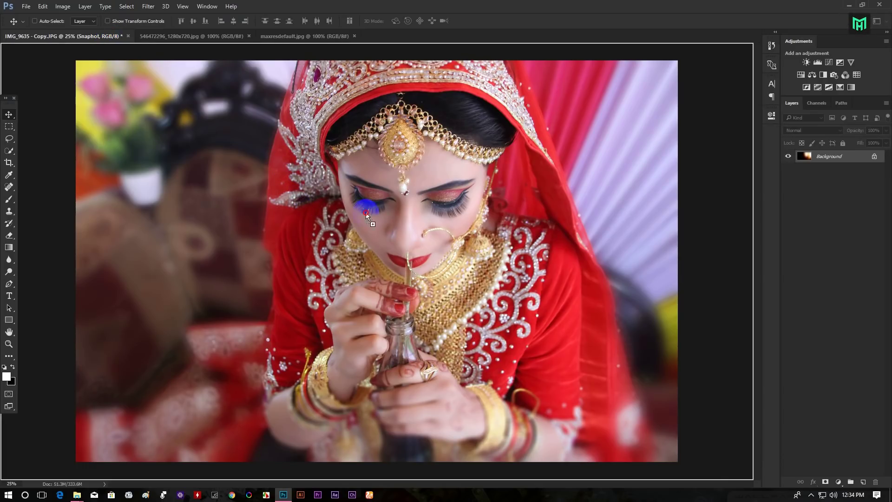
{"action": "left_click_drag", "start_coordinate": [365, 253], "coordinate": [366, 254]}
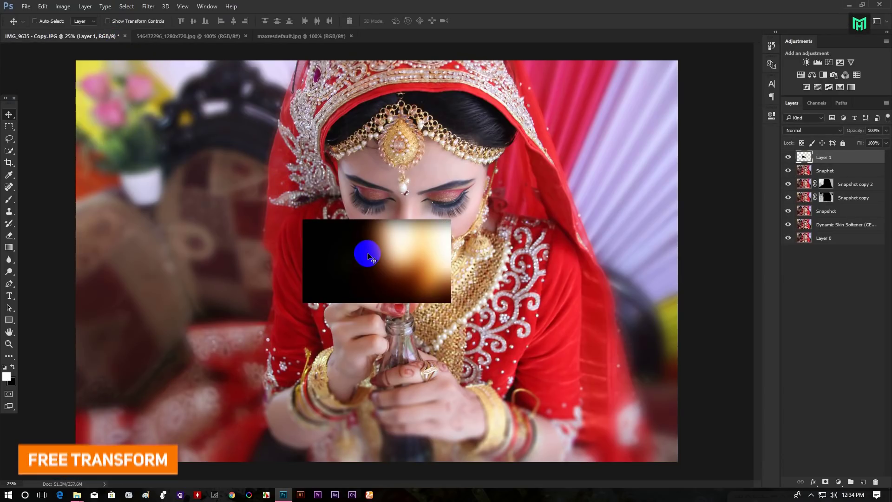
Scale the light-leak Layer 1 to about 484% so it fills the canvas.
{"action": "key", "text": "ctrl+t"}
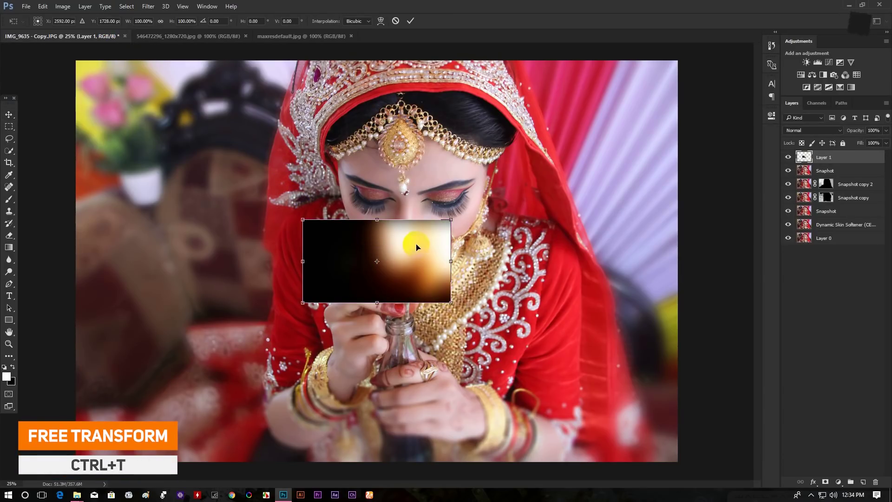
{"action": "left_click_drag", "start_coordinate": [449, 221], "coordinate": [721, 35]}
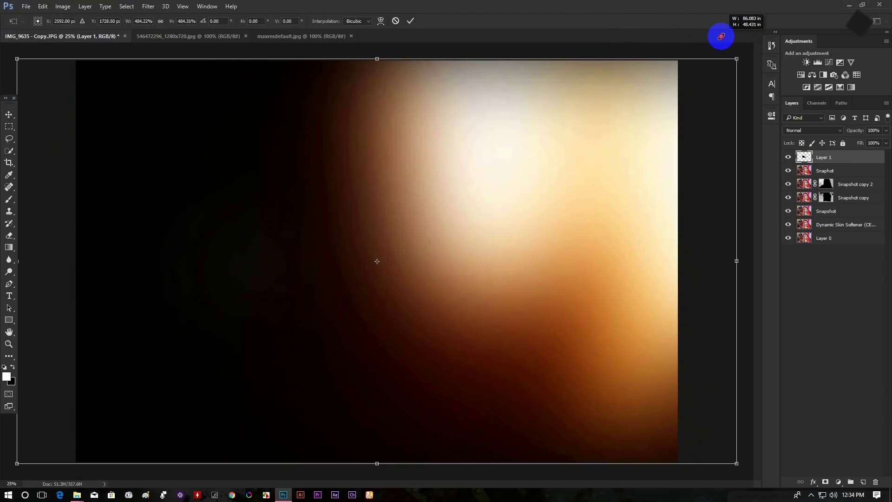
{"action": "left_click", "coordinate": [410, 22]}
Set the light-leak layer to Screen blending and flip it horizontally.
{"action": "left_click", "coordinate": [816, 131]}
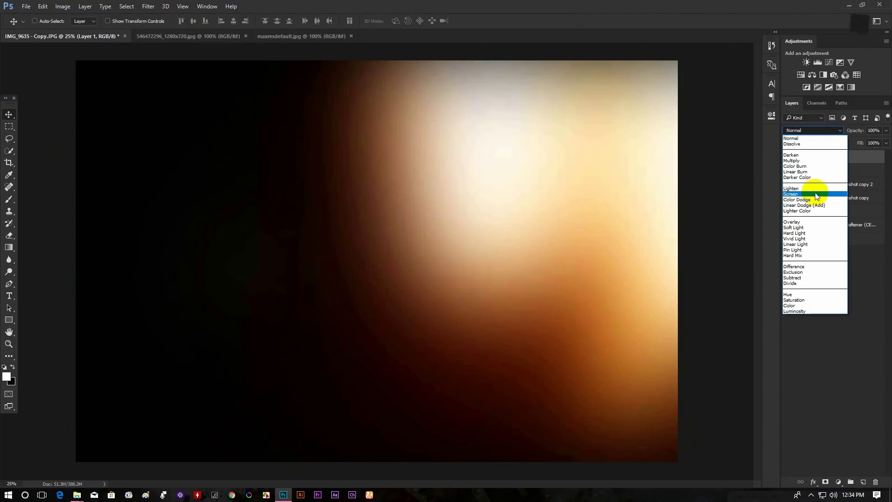
{"action": "left_click", "coordinate": [817, 195]}
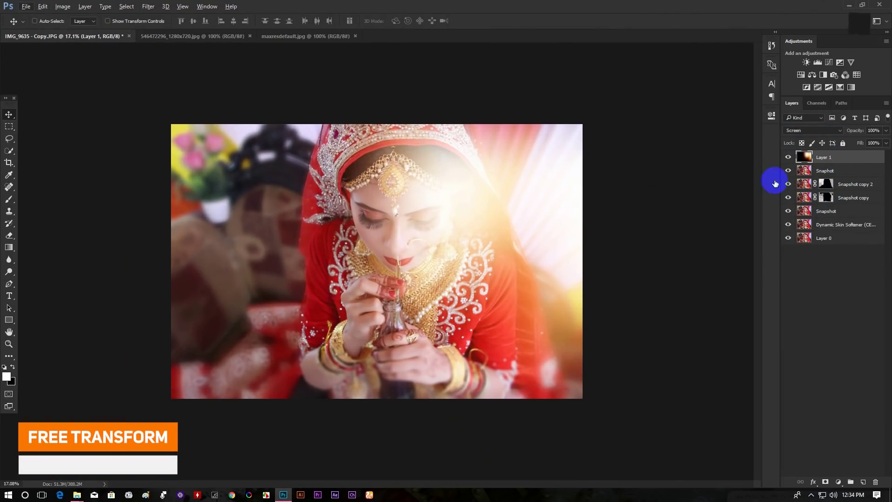
{"action": "key", "text": "ctrl+t"}
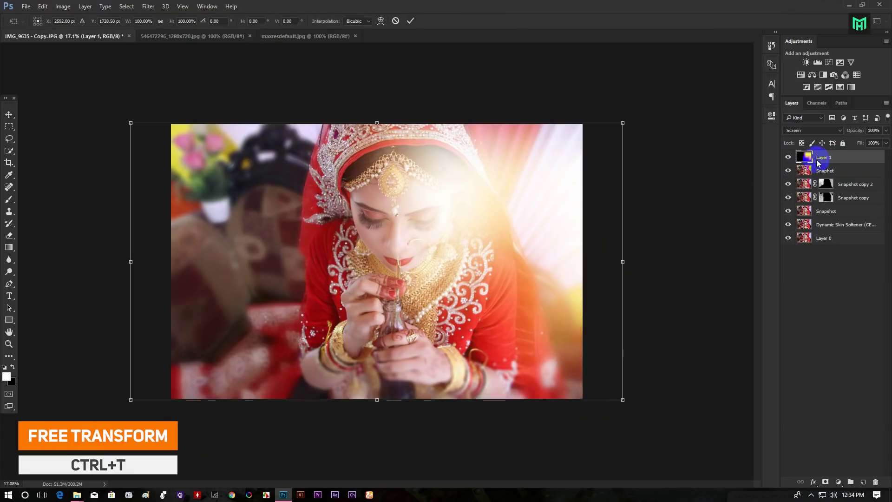
{"action": "right_click", "coordinate": [520, 197]}
{"action": "left_click", "coordinate": [567, 333]}
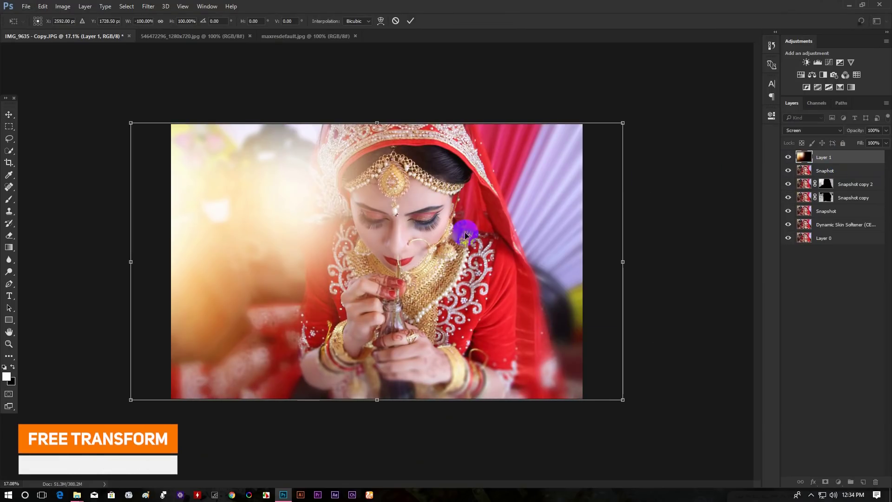
Reposition and enlarge the flipped light leak so its glow covers the portrait's left side.
{"action": "mouse_move", "coordinate": [419, 189]}
{"action": "left_mouse_down"}
{"action": "mouse_move", "coordinate": [428, 190]}
{"action": "mouse_move", "coordinate": [408, 189]}
{"action": "mouse_move", "coordinate": [419, 186]}
{"action": "left_mouse_up"}
{"action": "left_click_drag", "start_coordinate": [623, 398], "coordinate": [667, 420]}
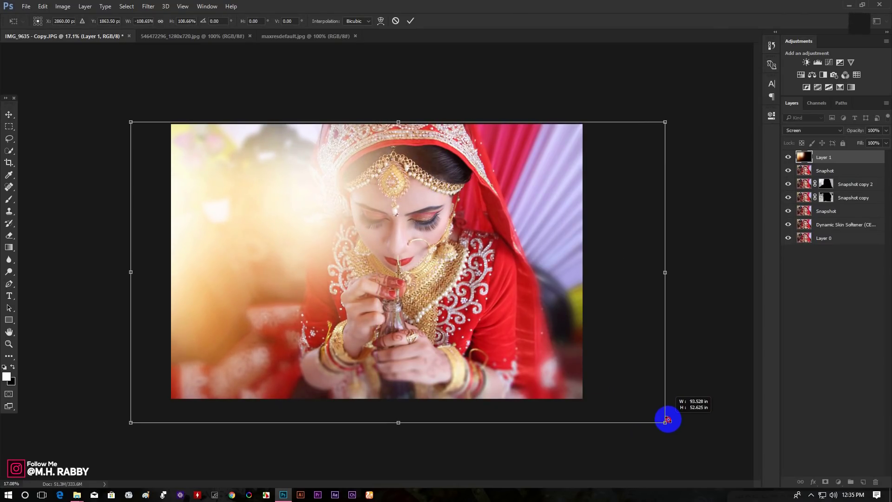
{"action": "left_click_drag", "start_coordinate": [622, 353], "coordinate": [600, 351]}
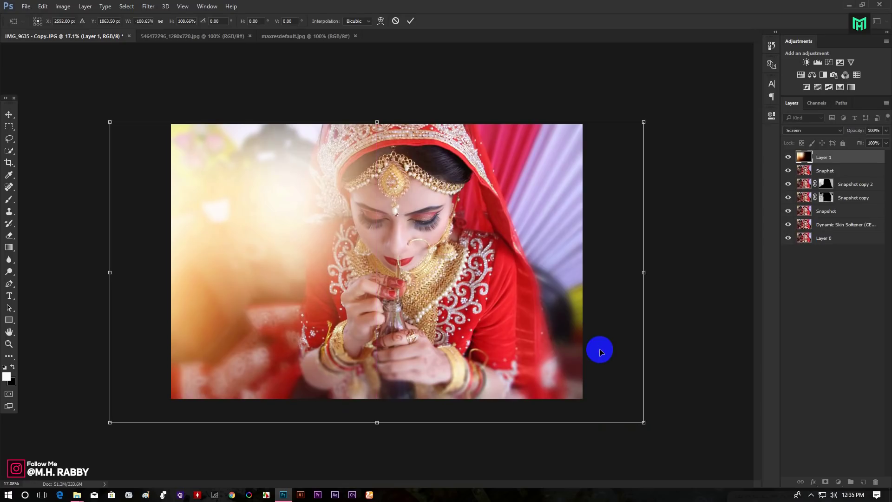
{"action": "left_click", "coordinate": [411, 20]}
{"action": "scroll", "coordinate": [398, 255], "scroll_direction": "up", "scroll_amount": 2}
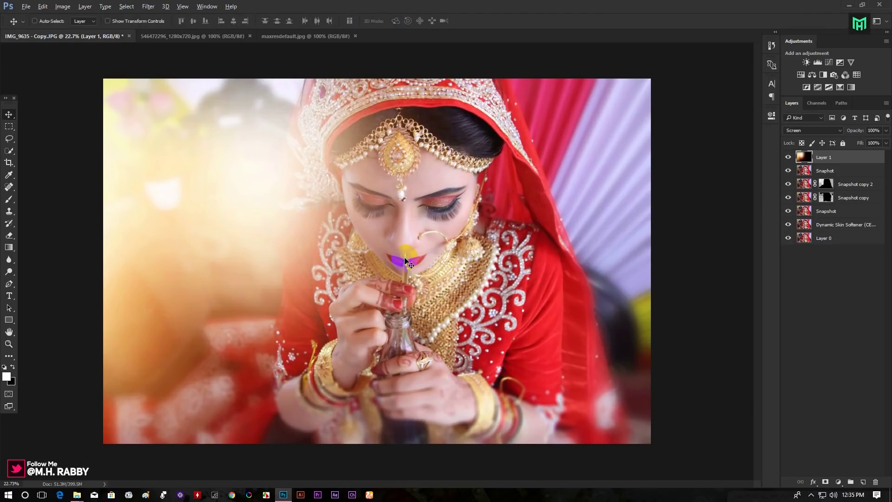
Lower the light-leak opacity to 84% and stamp all visible layers into a new Layer 3.
{"action": "left_click_drag", "start_coordinate": [856, 134], "coordinate": [851, 136]}
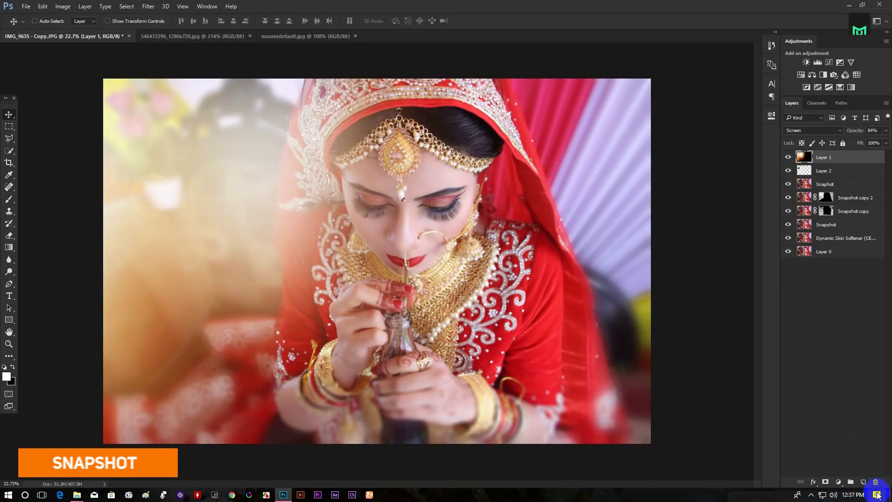
{"action": "left_click", "coordinate": [863, 482]}
{"action": "key", "text": "ctrl+shift+alt+e"}
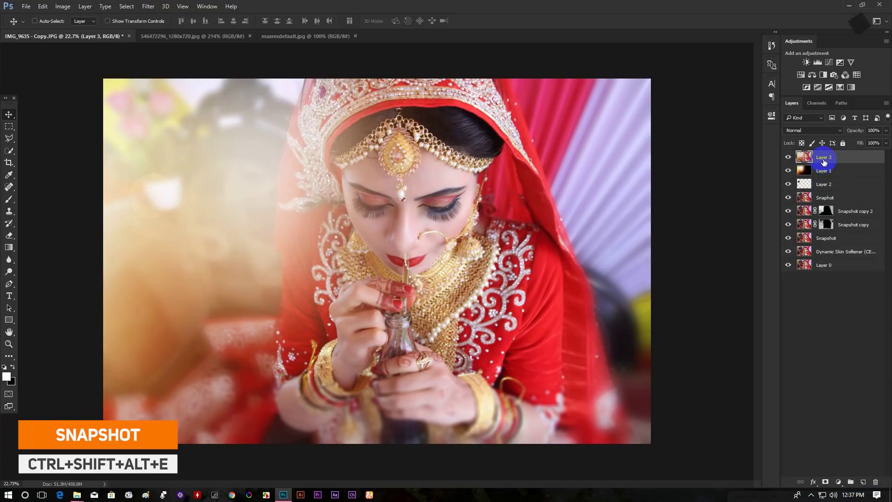
Apply a Camera Raw Filter to Layer 3 with Temperature -8, Vibrance +15 and Saturation +11.
{"action": "left_click", "coordinate": [150, 6]}
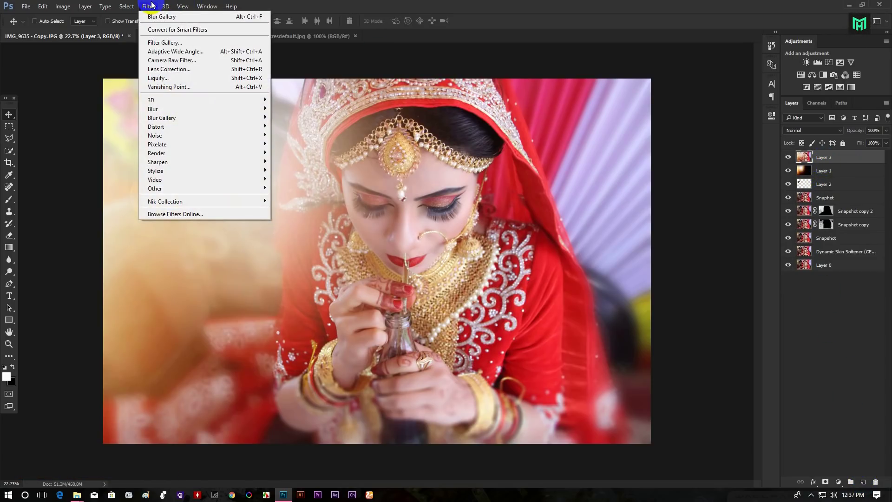
{"action": "left_click", "coordinate": [155, 60]}
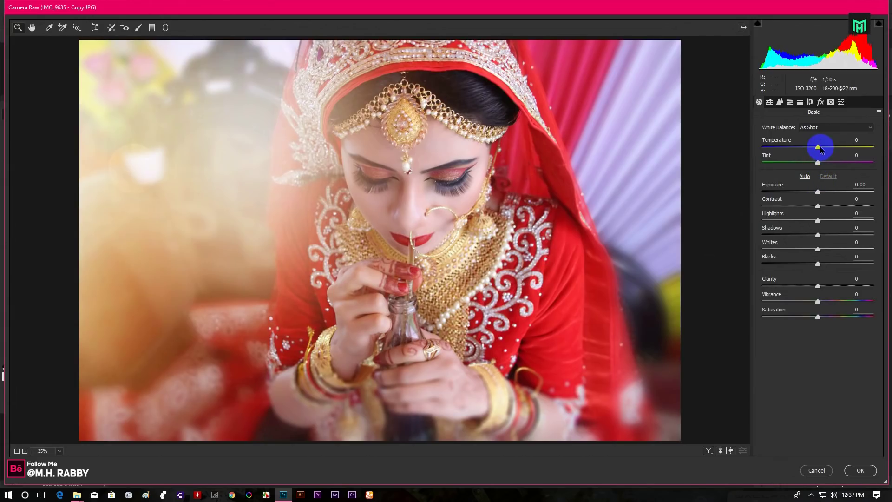
{"action": "left_click_drag", "start_coordinate": [815, 150], "coordinate": [814, 169]}
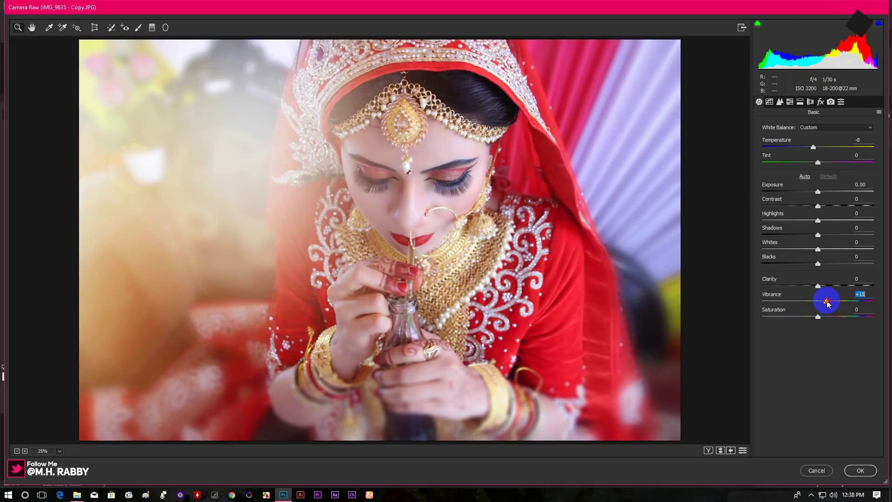
{"action": "left_click_drag", "start_coordinate": [819, 318], "coordinate": [824, 320]}
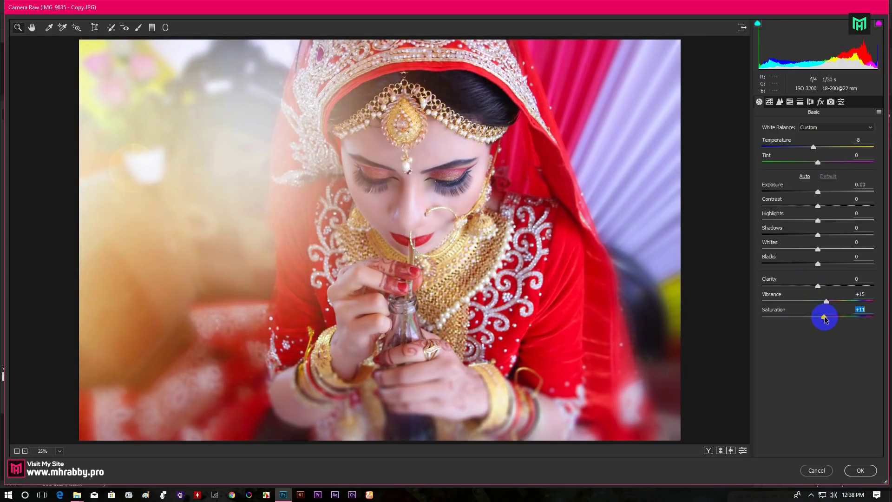
{"action": "left_click", "coordinate": [860, 470]}
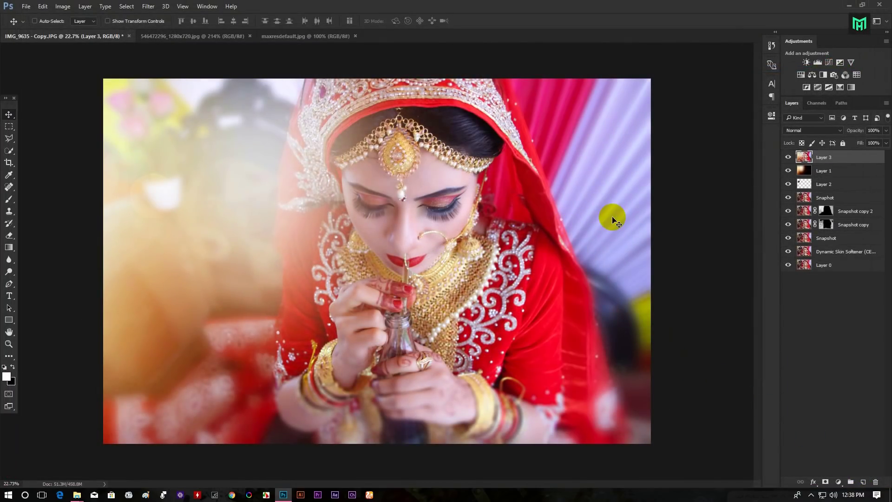
Stamp visible layers into Layer 4 and add a Lens Correction vignette at Amount -52.
{"action": "key", "text": "ctrl+shift+alt+e"}
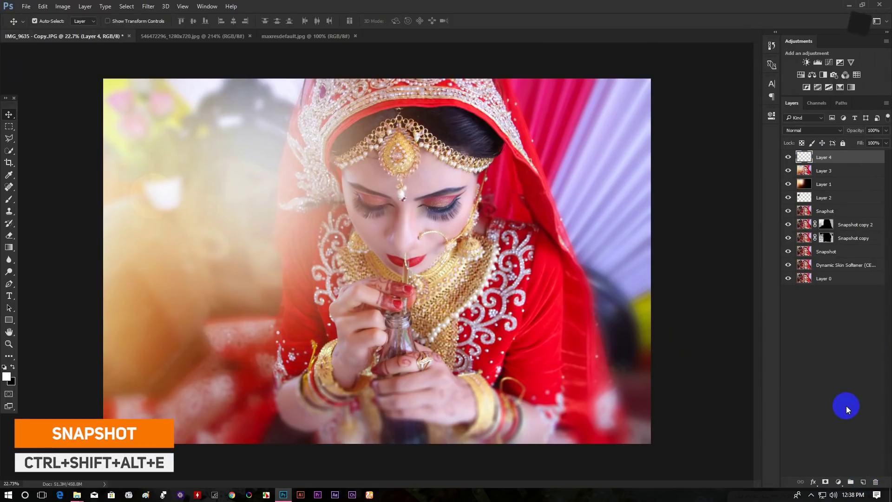
{"action": "left_click", "coordinate": [149, 6]}
{"action": "left_click", "coordinate": [167, 69]}
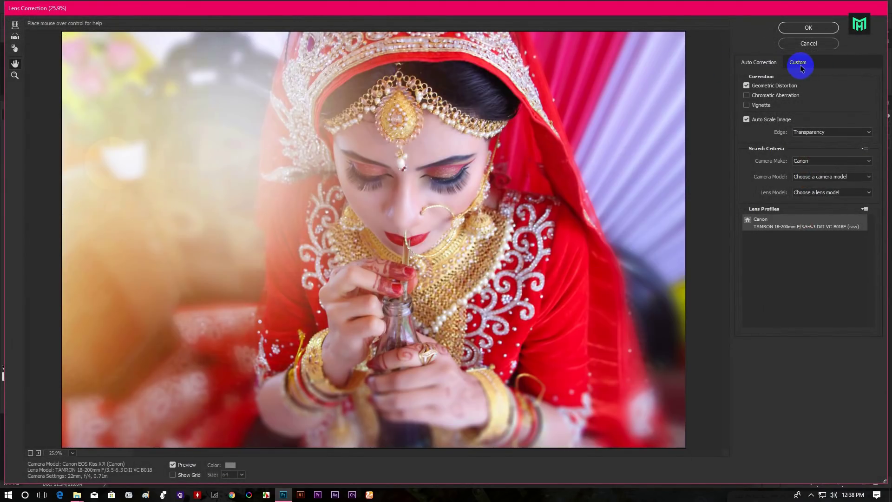
{"action": "left_click", "coordinate": [800, 69]}
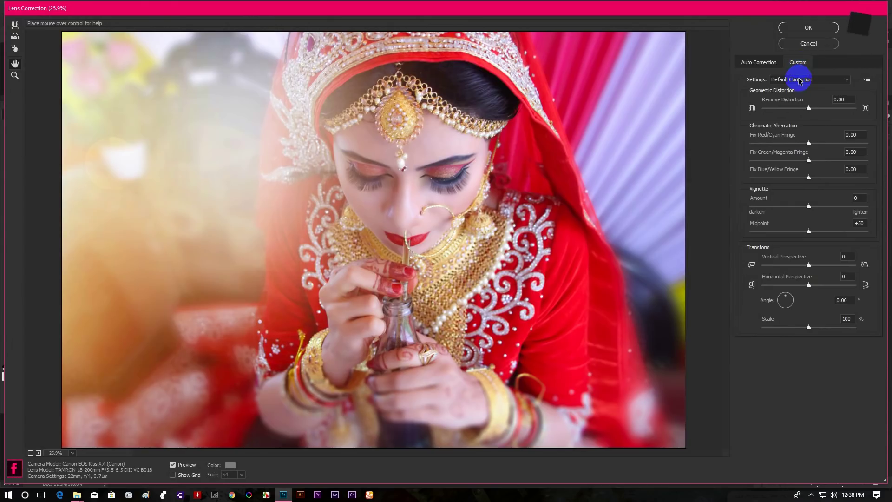
{"action": "left_click", "coordinate": [780, 206]}
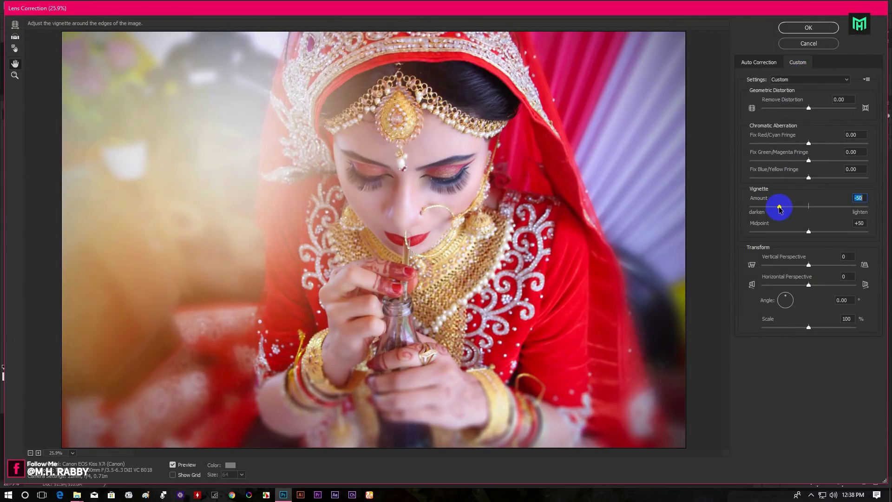
{"action": "mouse_move", "coordinate": [780, 210]}
{"action": "left_mouse_down"}
{"action": "mouse_move", "coordinate": [787, 205]}
{"action": "mouse_move", "coordinate": [778, 210]}
{"action": "left_mouse_up"}
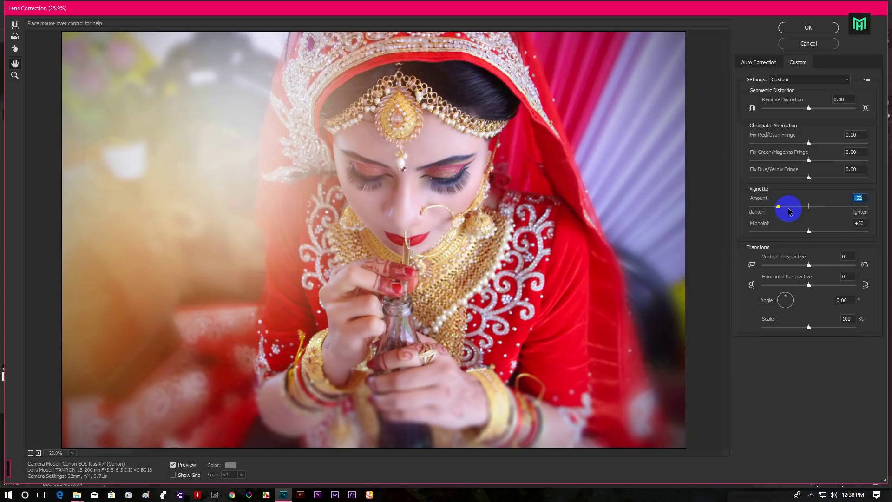
{"action": "left_click", "coordinate": [808, 27]}
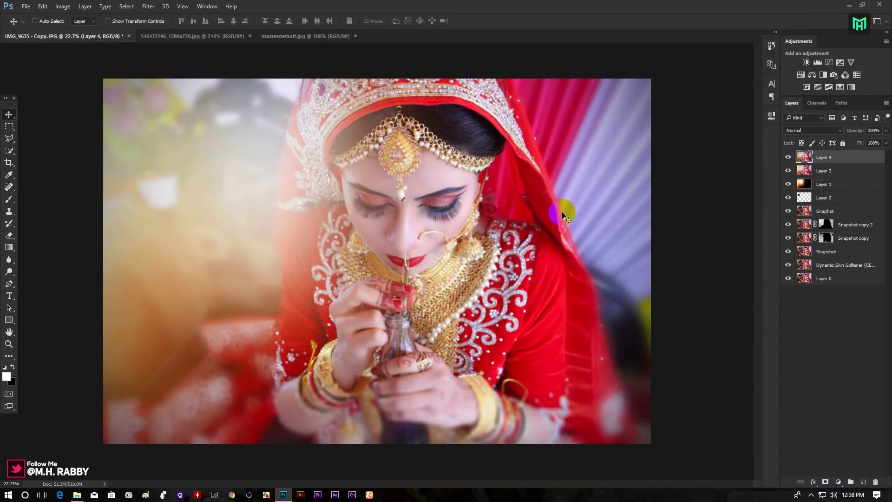
{"action": "key", "text": "ctrl+plus"}
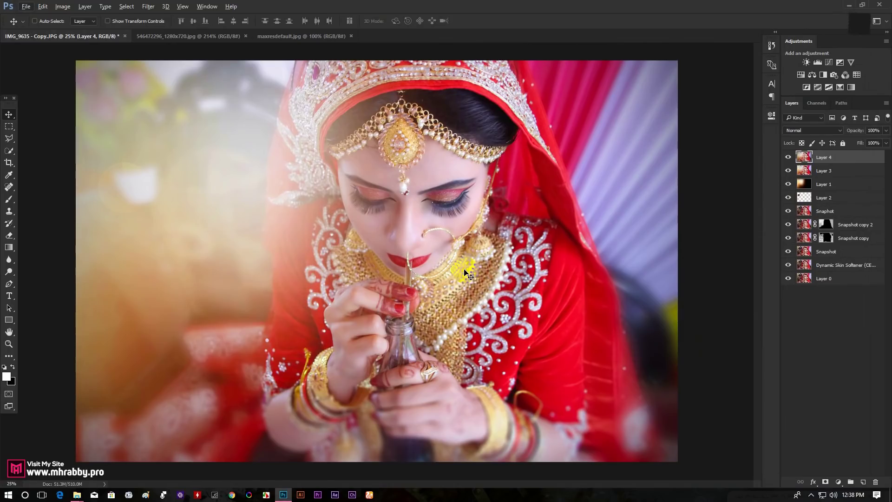
{"action": "left_click", "coordinate": [563, 265]}
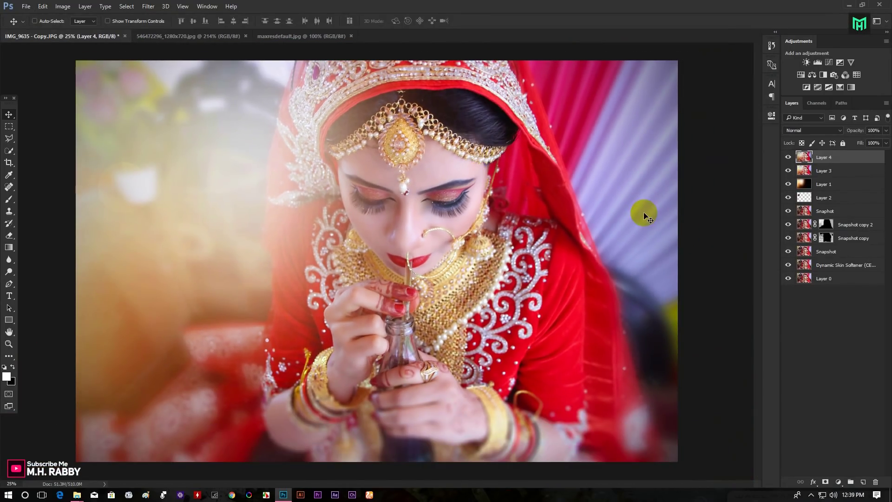
{"action": "left_click", "coordinate": [783, 265]}
{"action": "left_click_drag", "start_coordinate": [788, 266], "coordinate": [785, 159]}
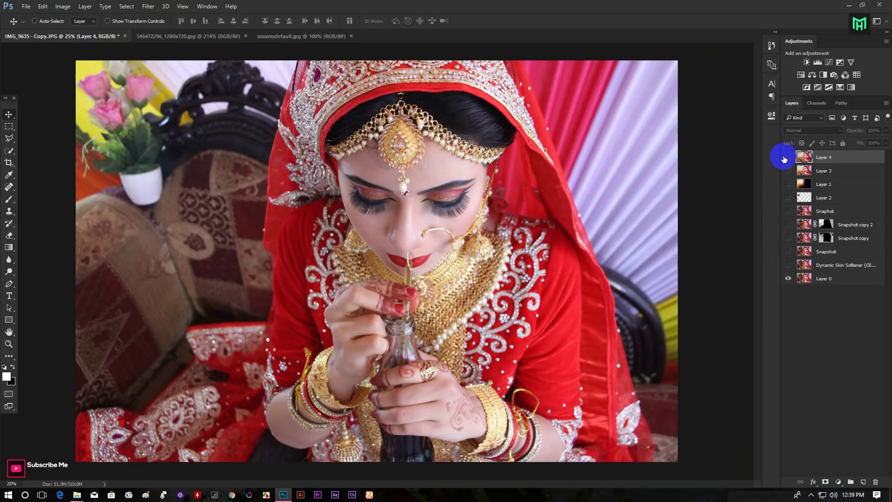
{"action": "scroll", "coordinate": [484, 219], "scroll_direction": "up", "scroll_amount": 1}
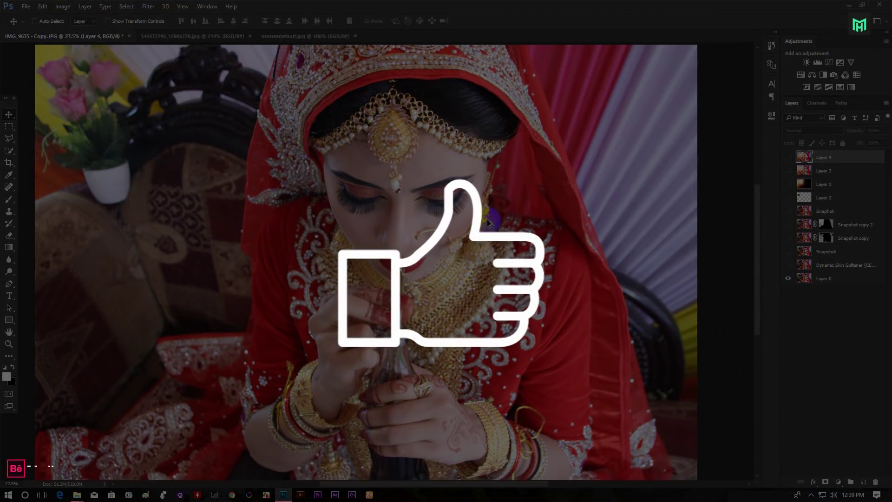
{"action": "left_click", "coordinate": [732, 179]}
{"action": "left_click_drag", "start_coordinate": [789, 158], "coordinate": [780, 264]}
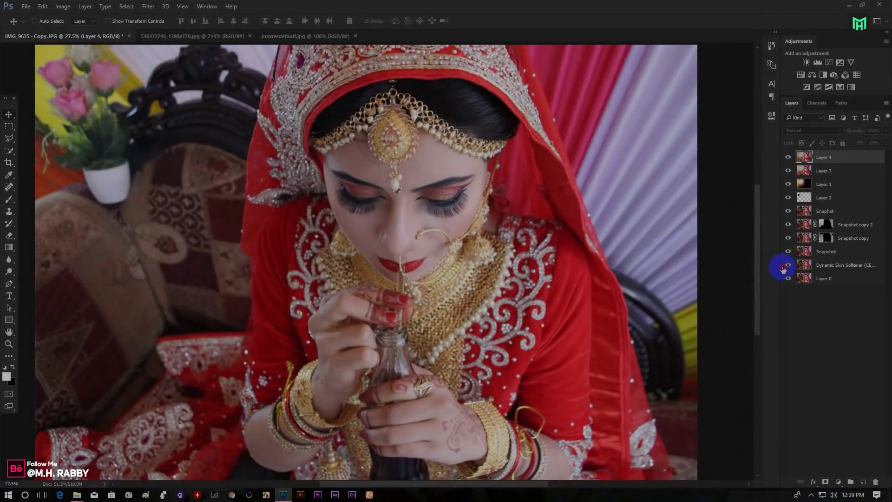